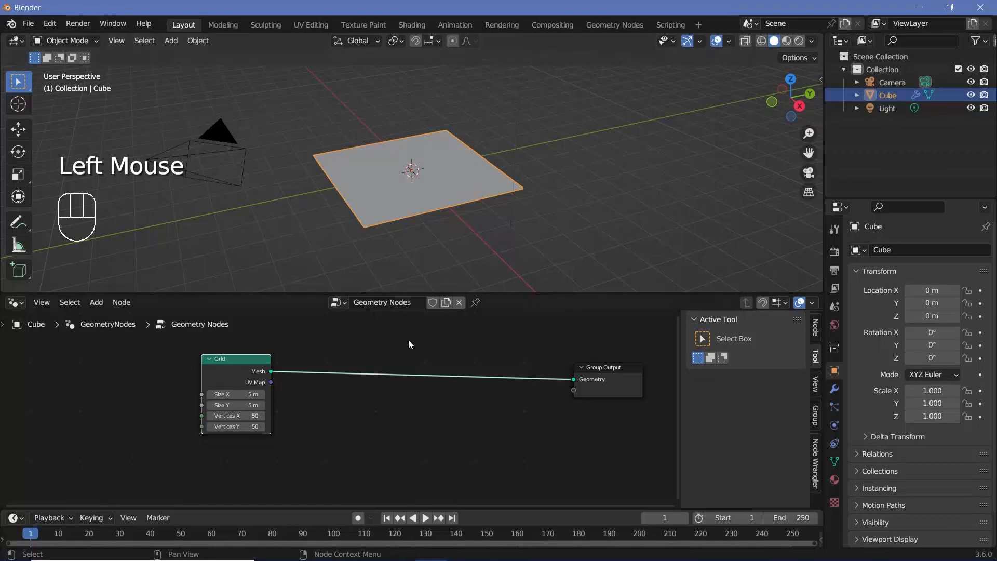
key(shift+a)
click(364, 294)
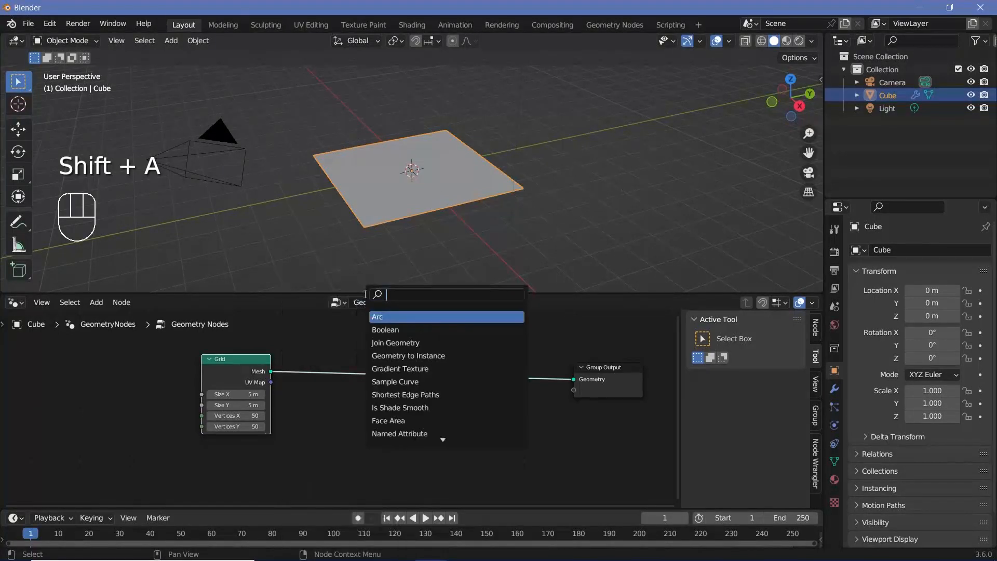
text(instance )
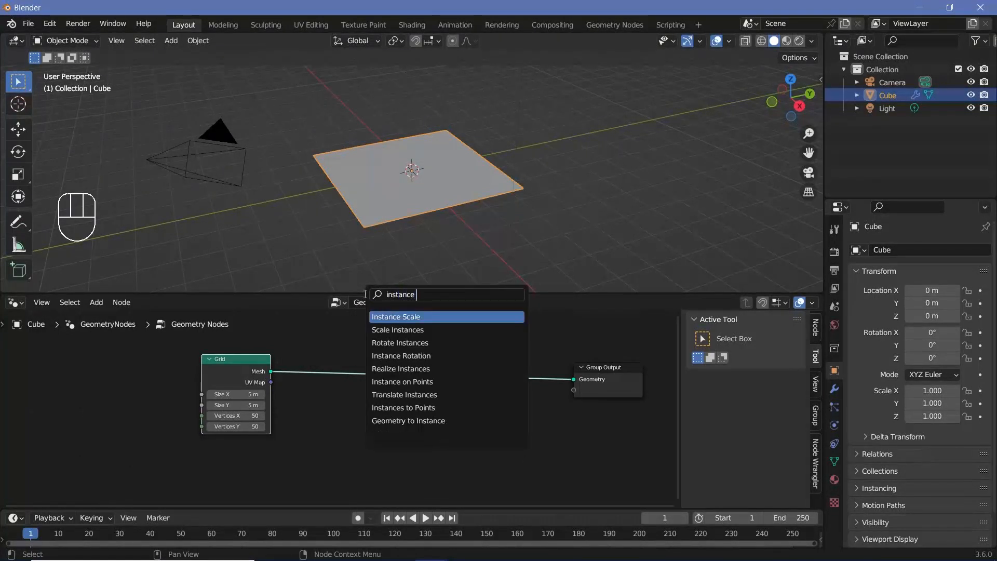
text(on po)
middle_drag(231, 378, 252, 383)
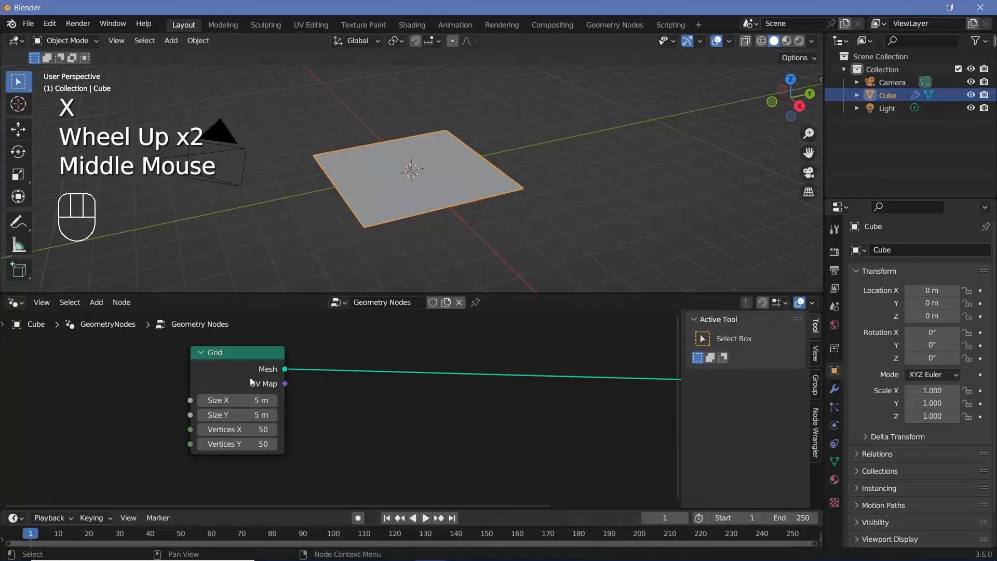
click(251, 385)
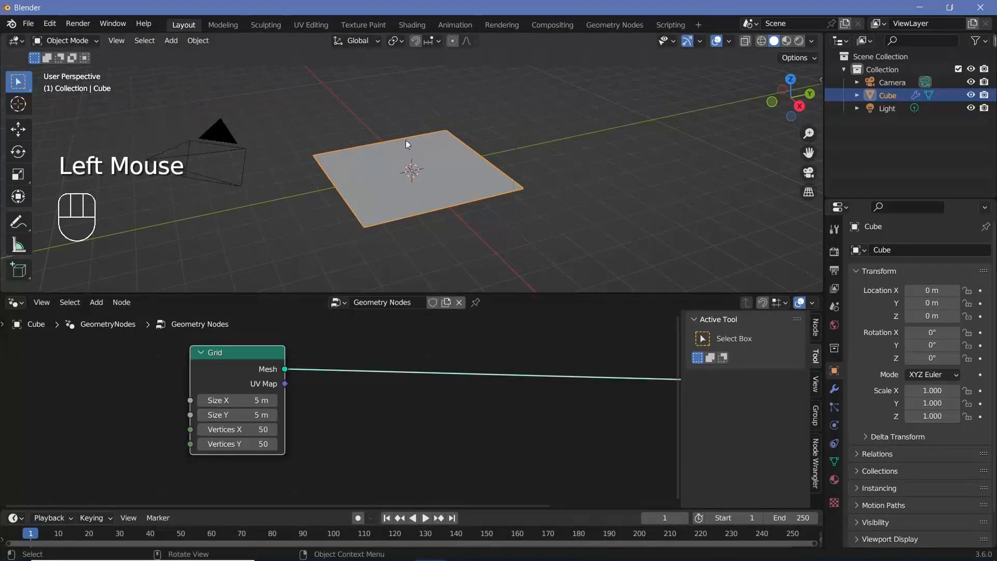
Step: Insert an Instance on Points node into the link between the Grid and Group Output nodes
middle_drag(411, 395, 397, 394)
scroll(397, 394, down, 1)
key(shift+a)
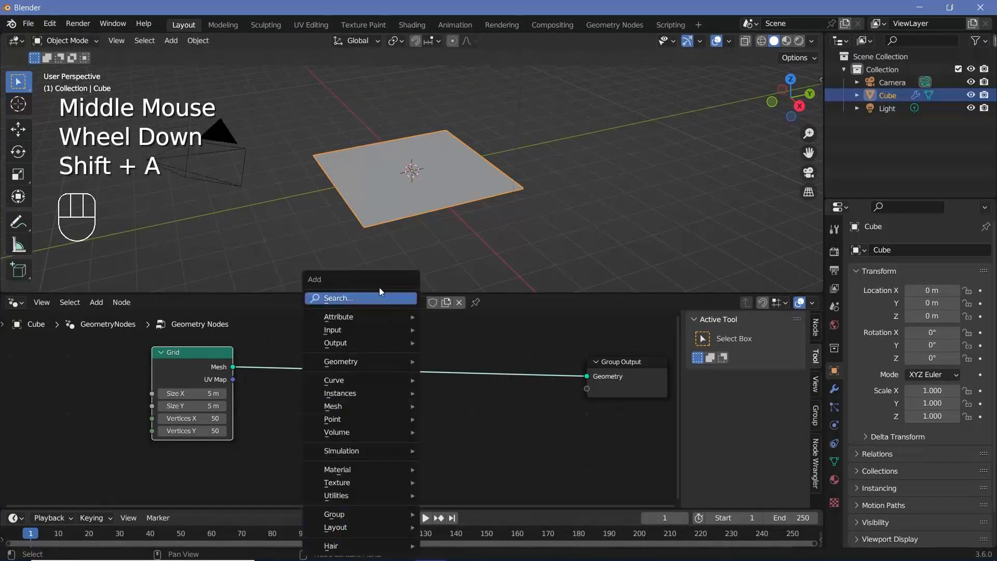
text(instac)
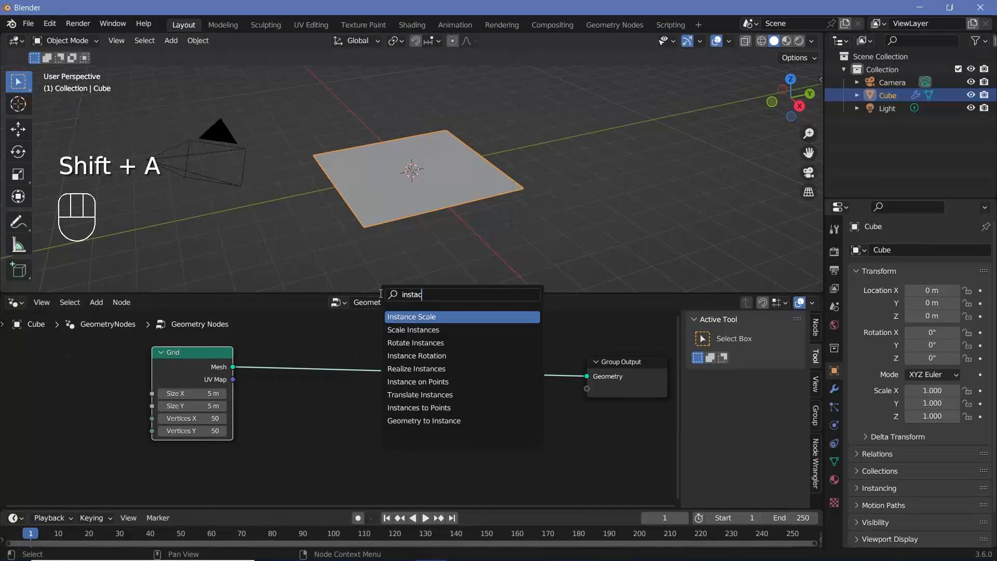
click(410, 382)
click(431, 380)
middle_drag(373, 409, 425, 391)
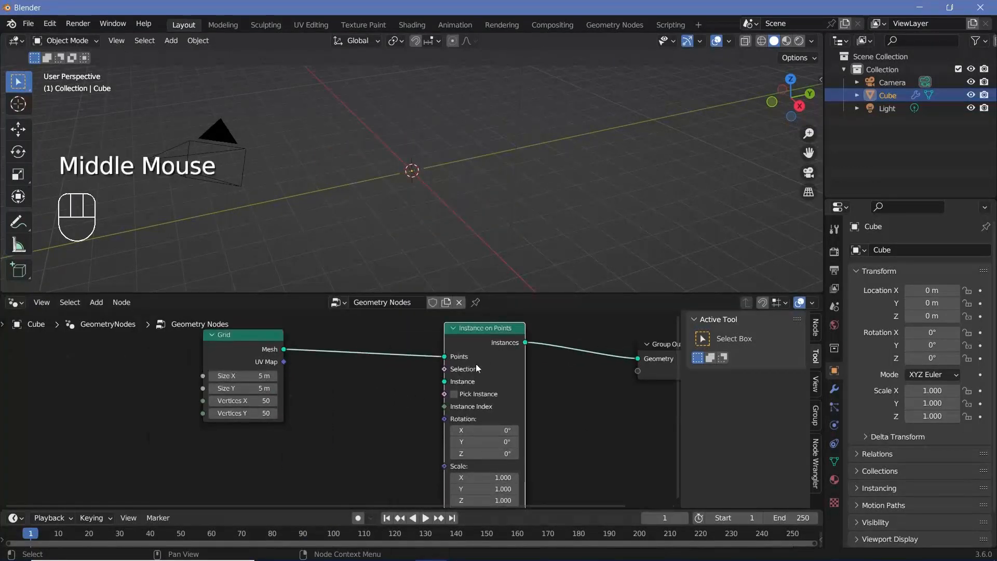
drag(477, 368, 490, 392)
Step: Add a String input node in the empty space below the Grid node
middle_drag(368, 421, 458, 360)
key(shift+a)
click(391, 298)
text(str)
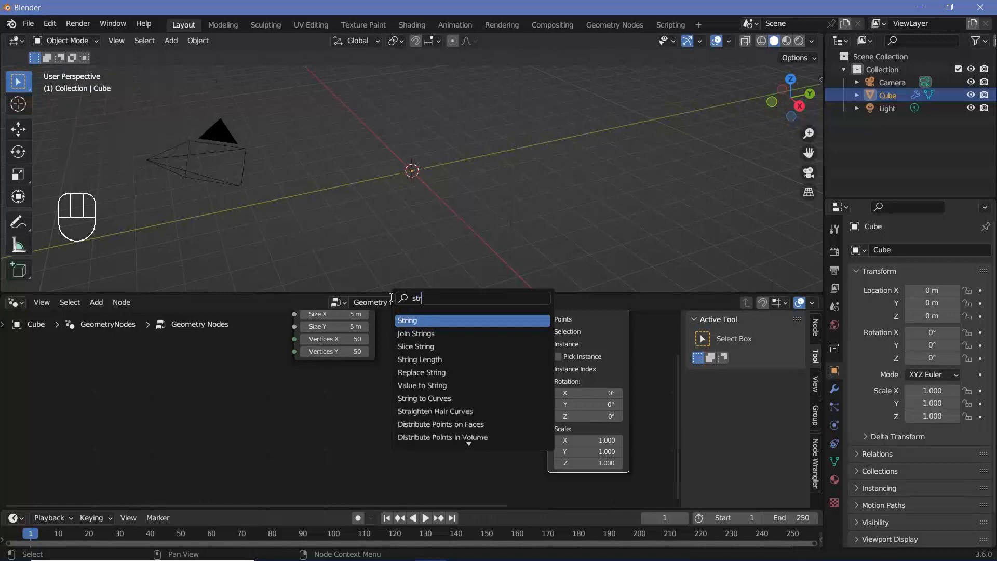
key(Return)
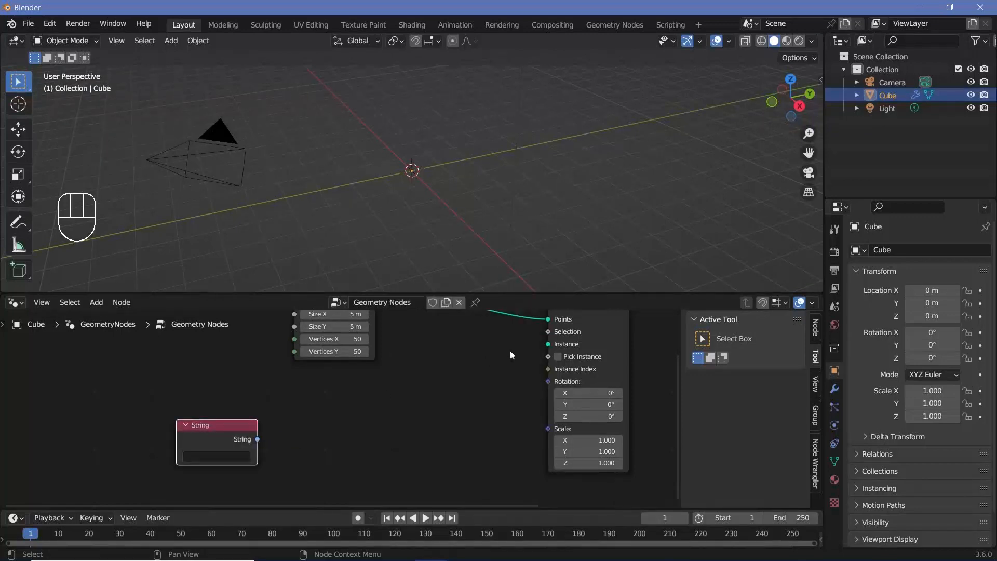
Step: Add a String to Curves node and connect the String node's output to its String input
middle_drag(377, 430, 372, 420)
key(shift+a)
click(336, 300)
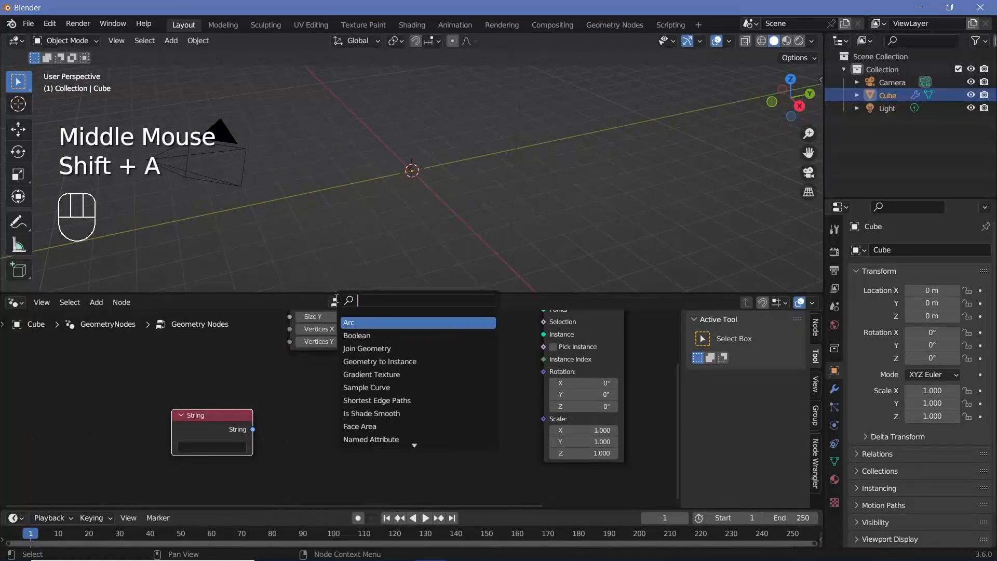
text(string to c)
key(Return)
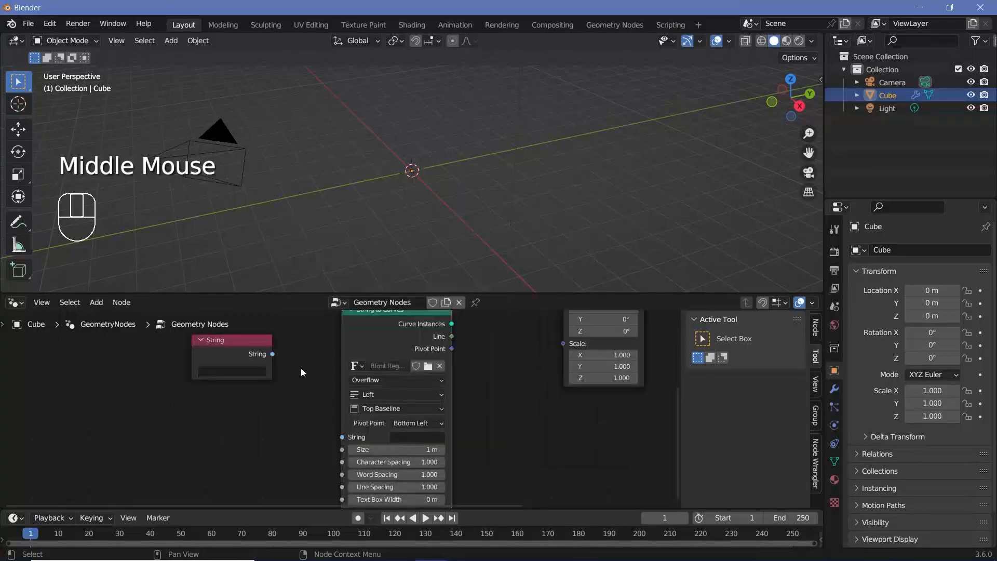
drag(274, 354, 338, 441)
middle_drag(289, 444, 263, 458)
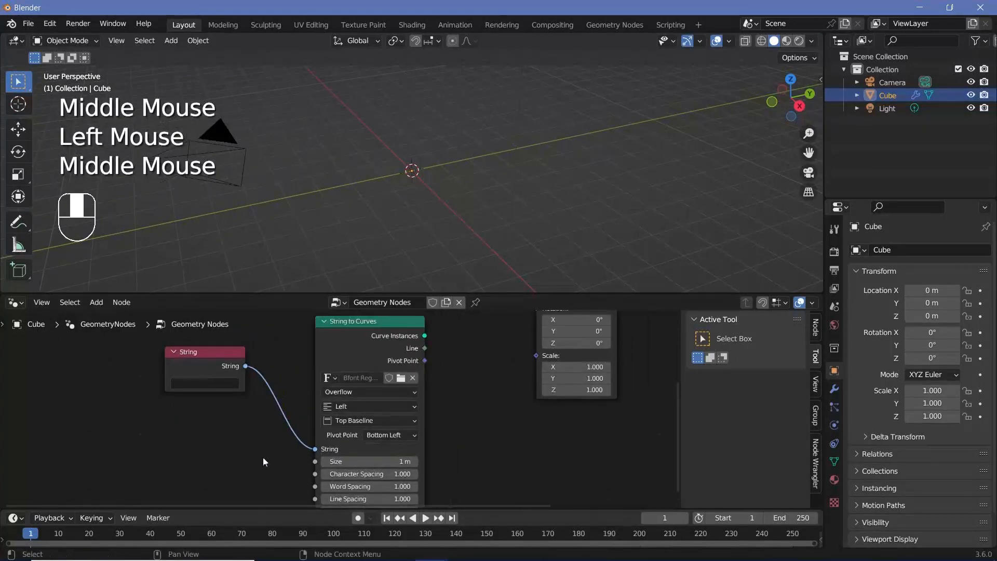
drag(217, 364, 221, 420)
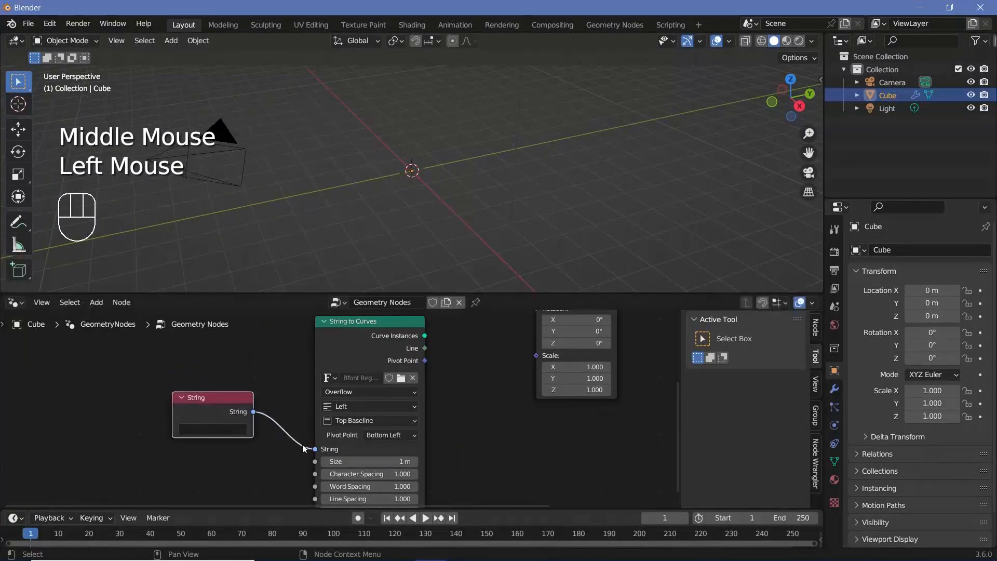
drag(313, 449, 297, 439)
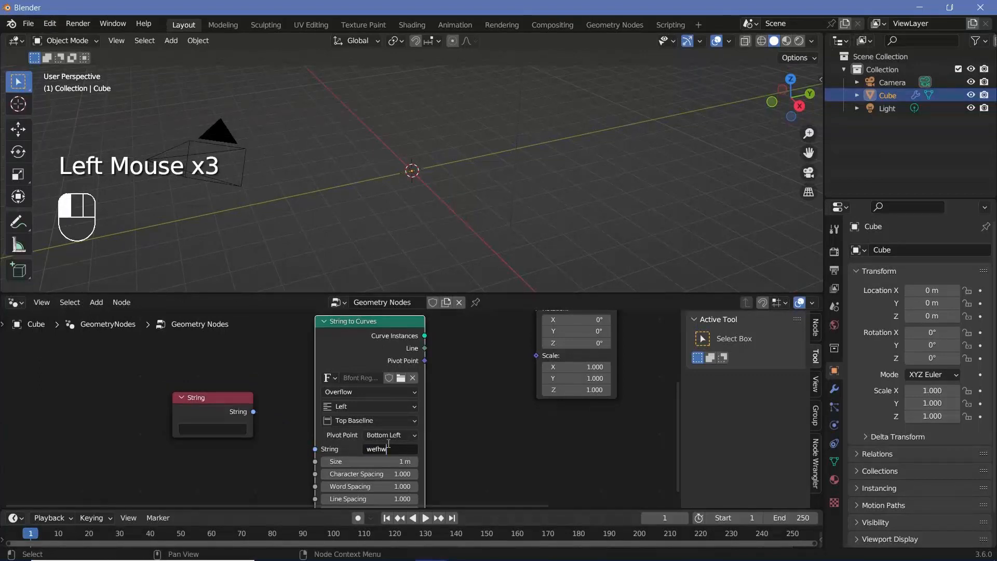
key(Escape)
drag(253, 411, 316, 447)
Step: Connect the Curve Instances output of String to Curves to the Instance input of Instance on Points
scroll(422, 336, down, 2)
middle_drag(422, 337, 237, 420)
scroll(312, 356, down, 1)
scroll(238, 420, up, 2)
drag(233, 421, 332, 367)
Step: Enter 0 as the text of the String node and inspect the instanced characters
middle_drag(83, 494, 246, 403)
scroll(246, 403, up, 2)
click(215, 403)
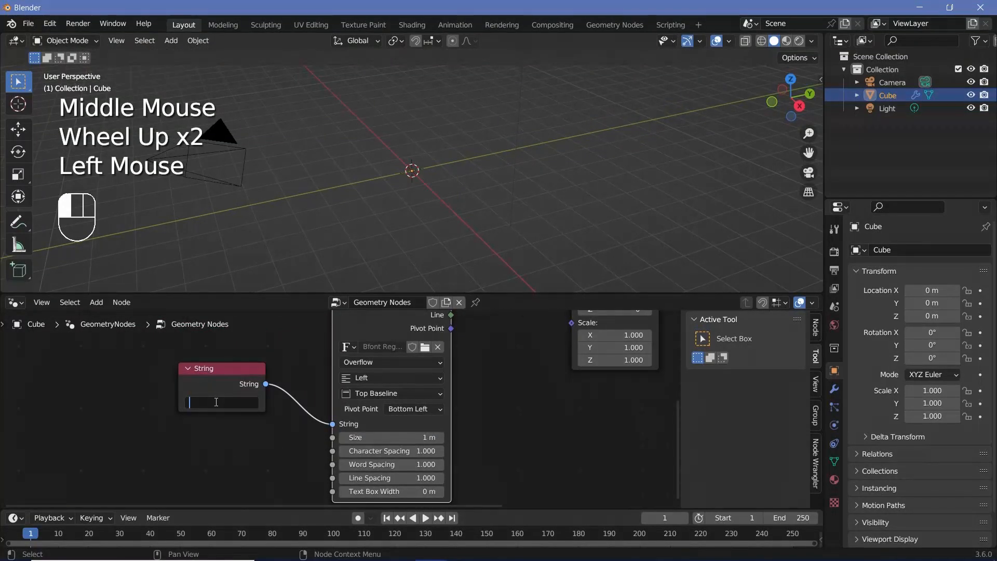
text(0)
key(Return)
middle_drag(422, 155, 527, 209)
scroll(527, 209, up, 2)
scroll(527, 204, up, 2)
scroll(571, 418, down, 2)
Step: Set the Size of the String to Curves node to 0.1 m
middle_drag(570, 419, 478, 394)
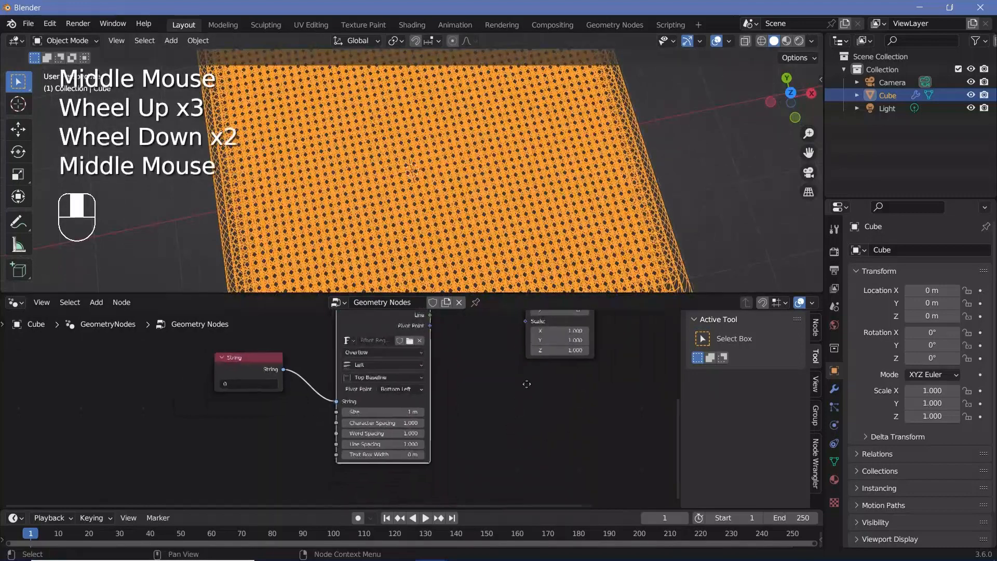
scroll(479, 394, up, 2)
click(450, 349)
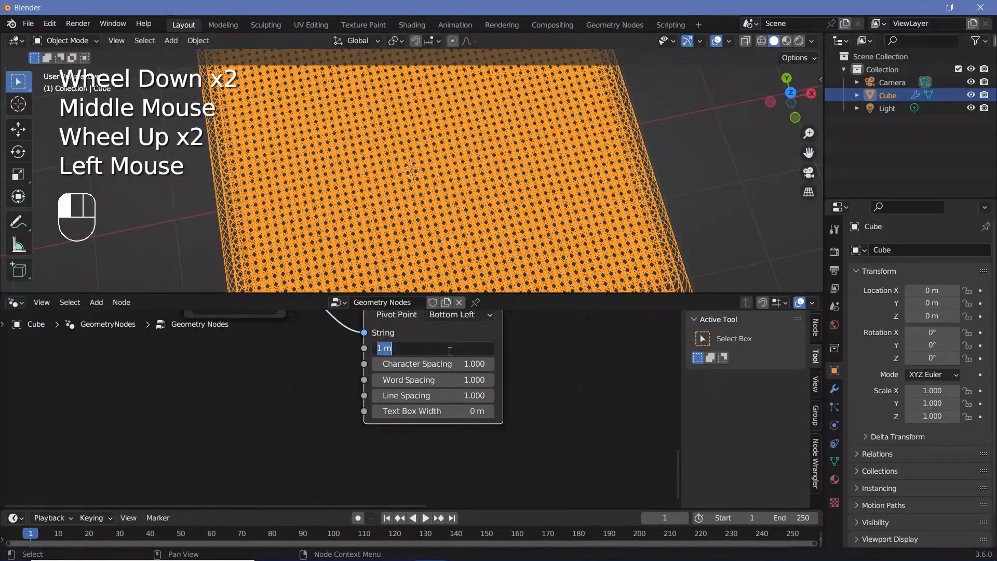
text(0.1)
key(Return)
middle_drag(472, 176, 456, 195)
scroll(456, 195, up, 2)
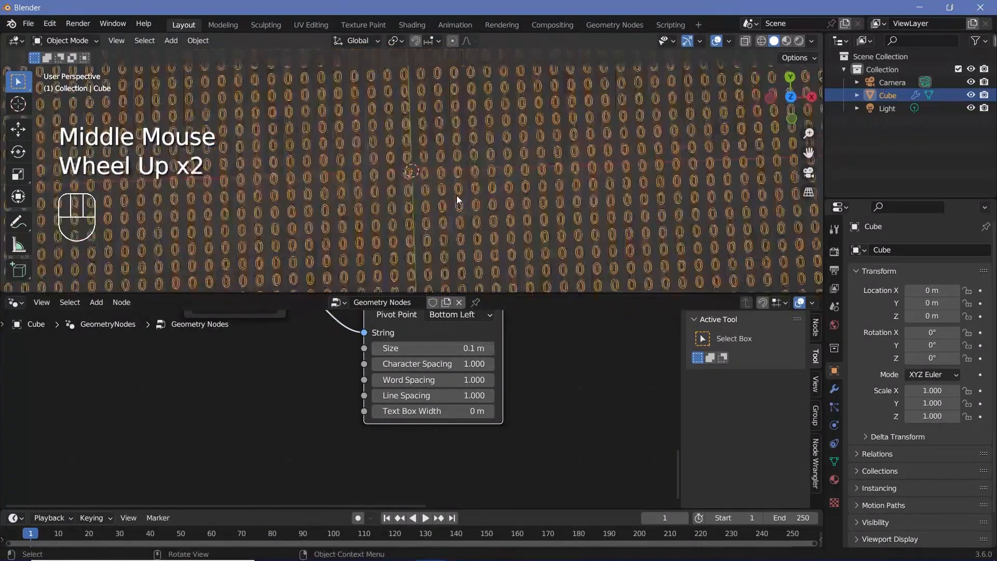
scroll(457, 195, up, 2)
scroll(504, 418, down, 2)
Step: Set the String to Curves node's horizontal alignment to Center and its vertical alignment to Middle
middle_drag(504, 417, 407, 439)
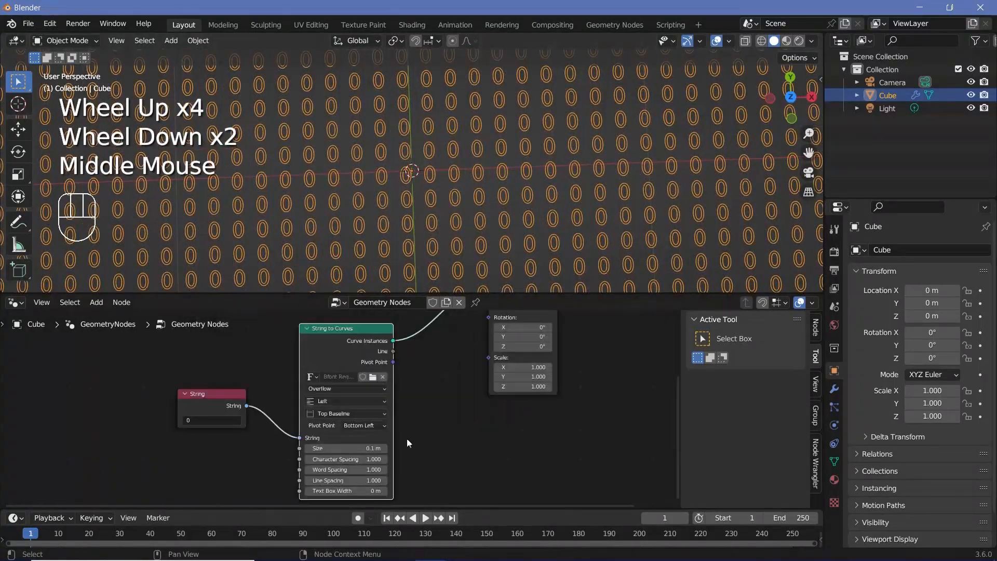
scroll(375, 400, up, 2)
click(373, 398)
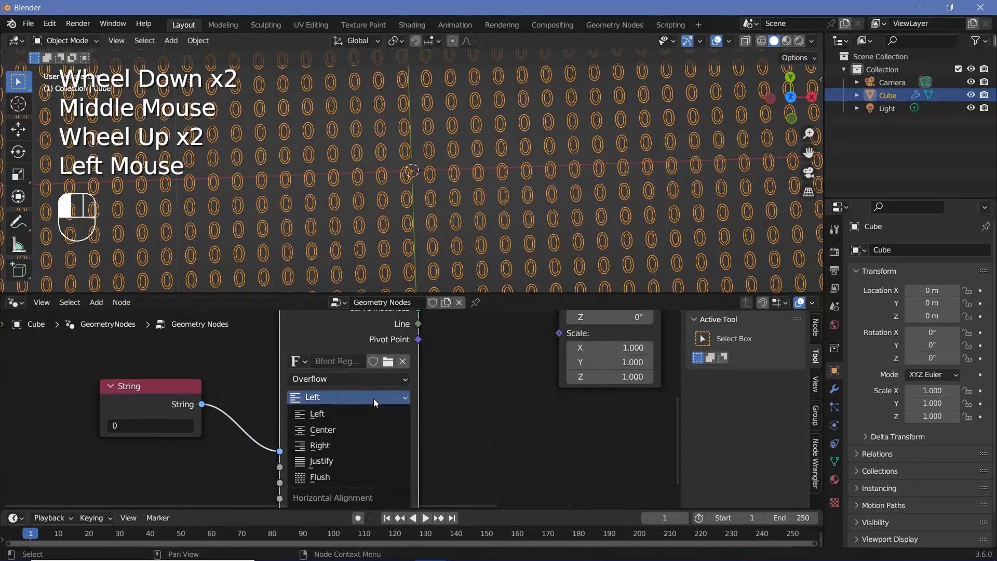
click(326, 430)
click(335, 419)
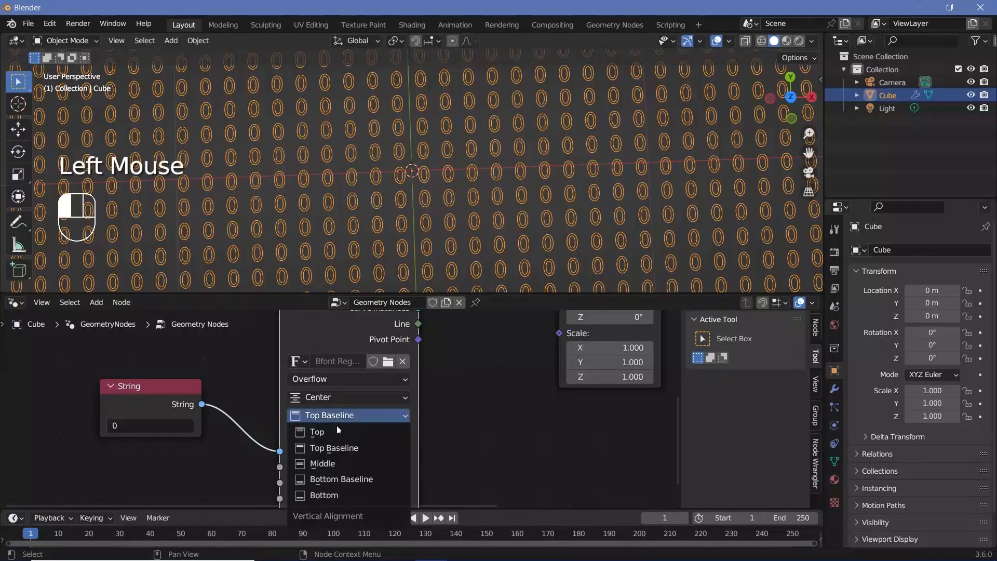
click(330, 464)
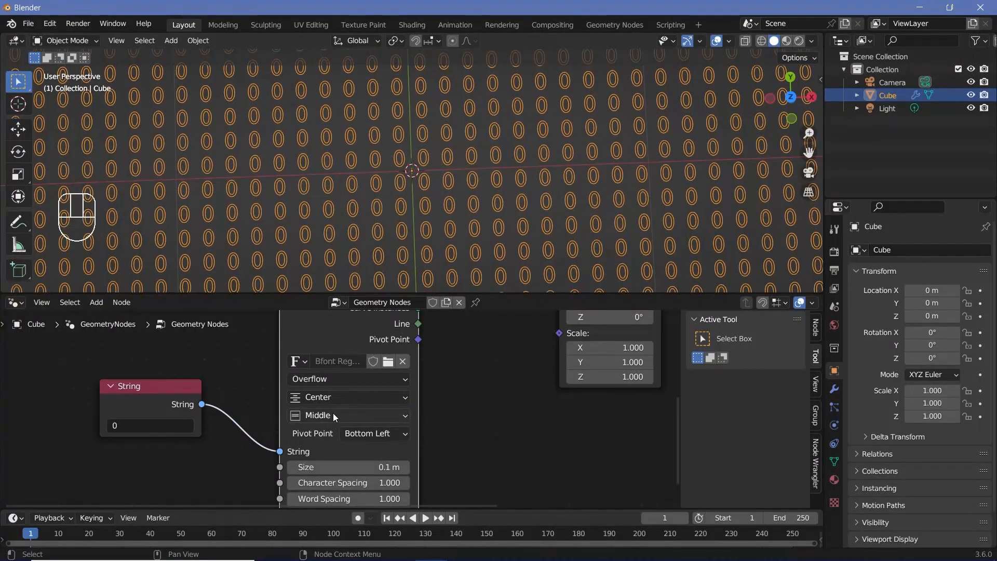
scroll(404, 198, up, 3)
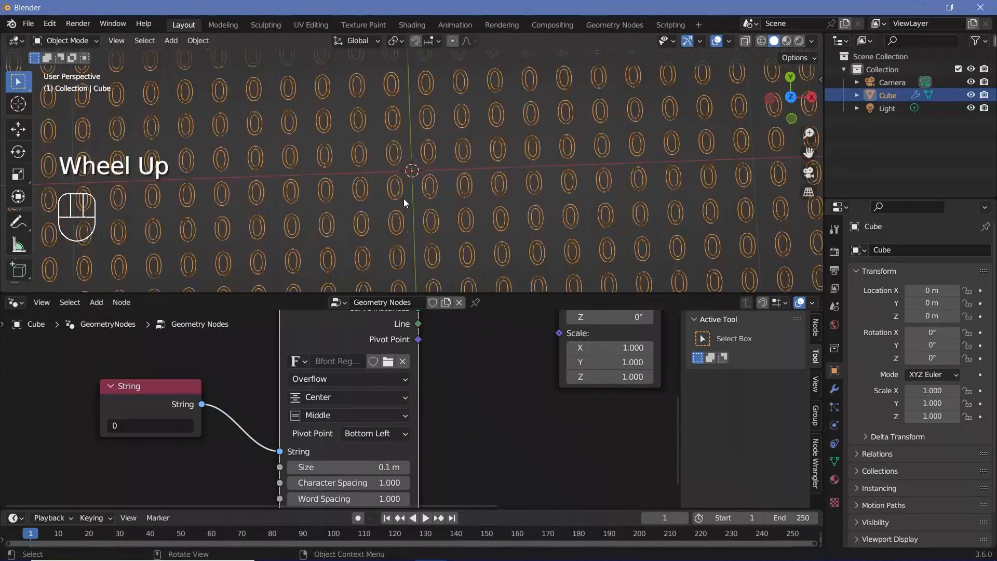
scroll(386, 214, down, 2)
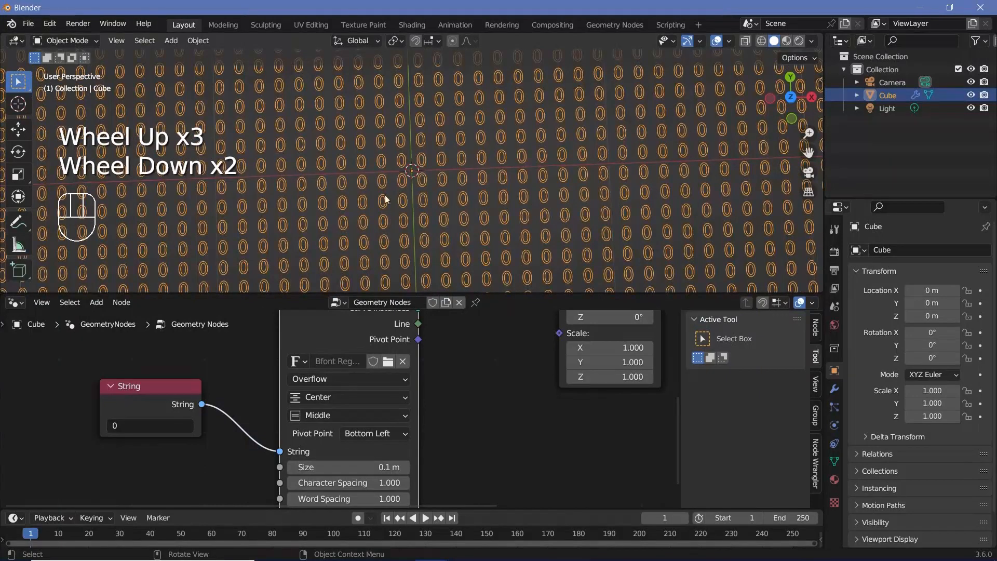
Step: Load the Heartbit Bold font from the Windows Fonts folder into the String to Curves node
click(390, 365)
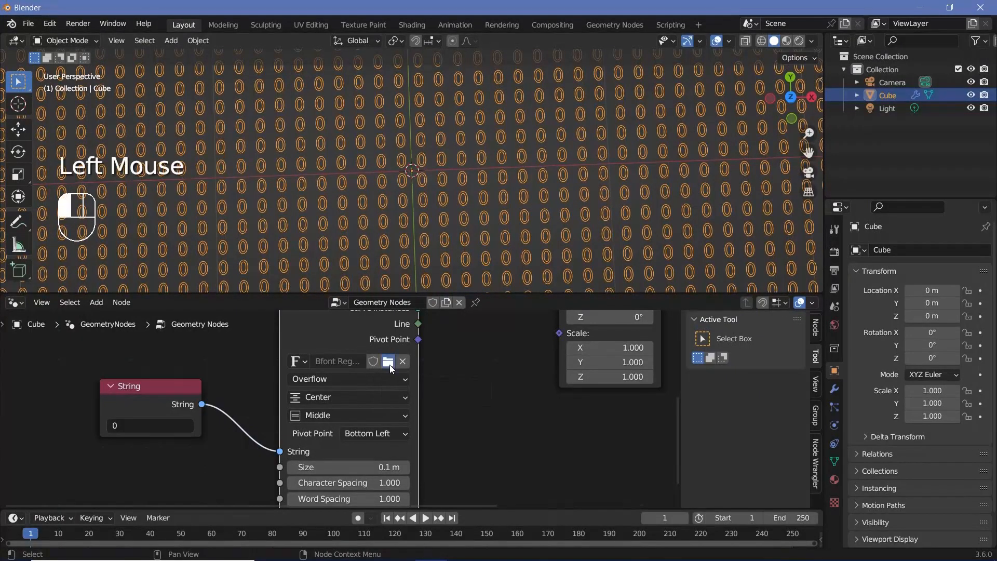
click(644, 153)
text(heartb)
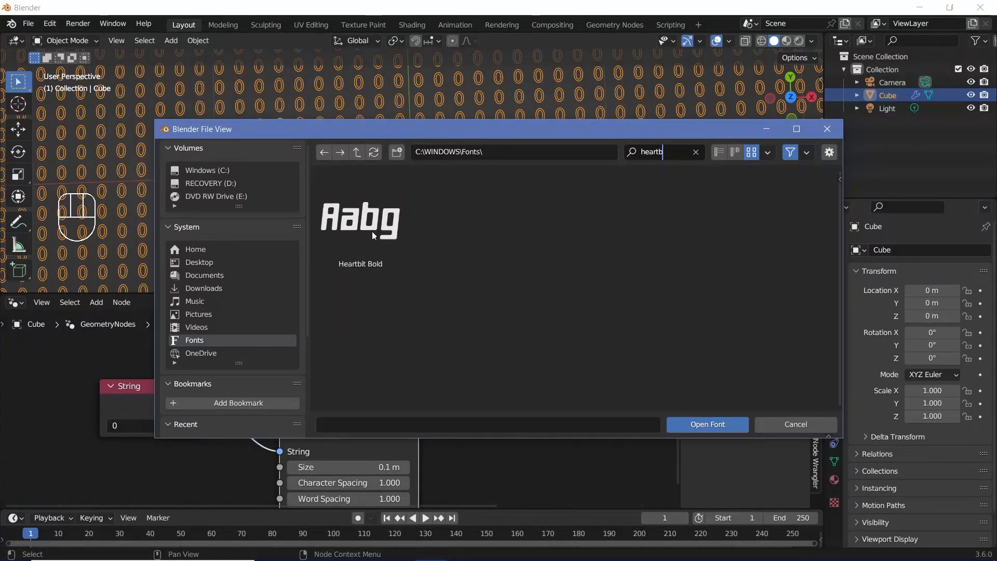
click(374, 236)
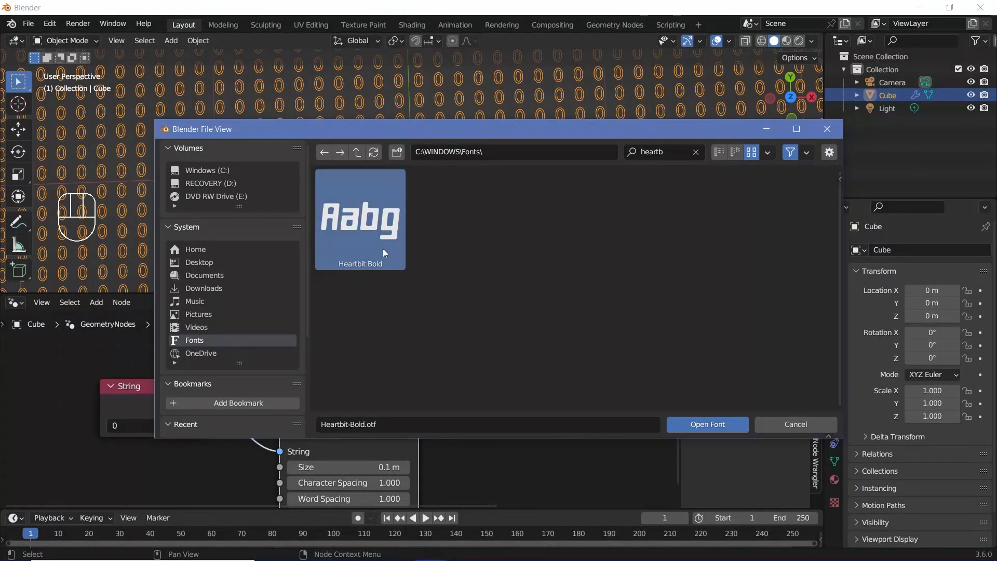
click(696, 425)
scroll(366, 241, up, 4)
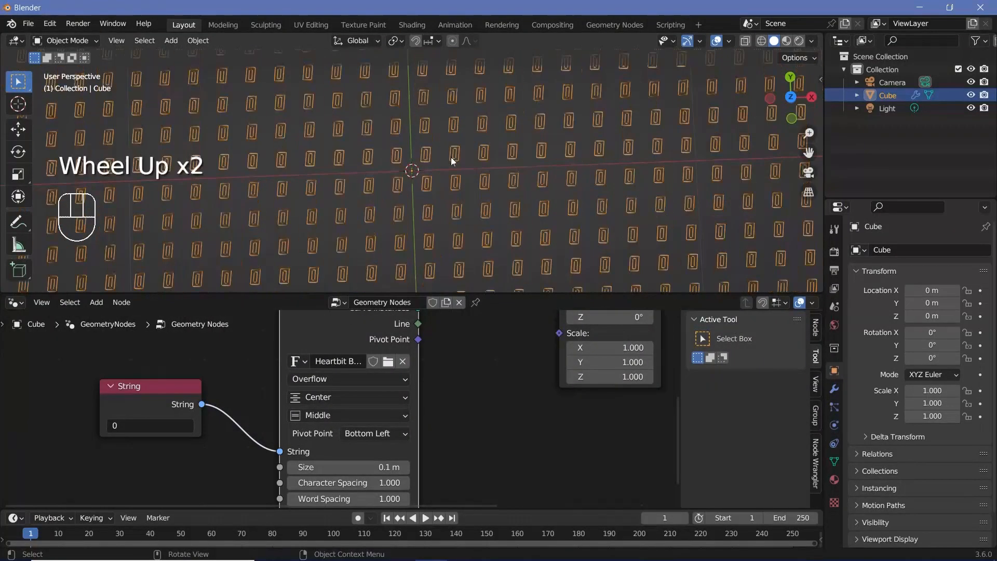
scroll(451, 156, down, 2)
Step: Try a String to Curves Size of 0.2 m, and settle on 0.15 m
middle_drag(462, 409, 509, 343)
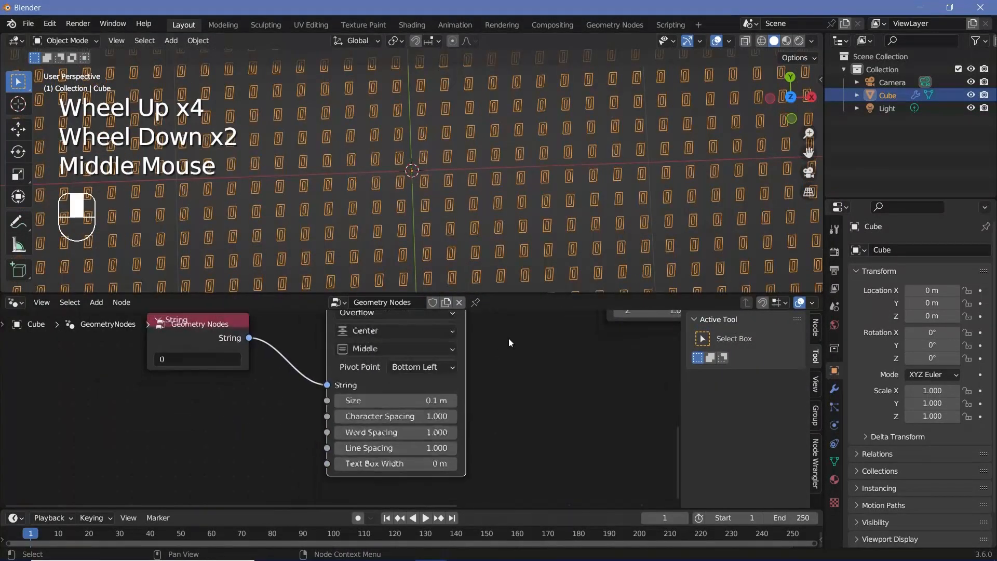
click(414, 396)
text(0.2)
key(Return)
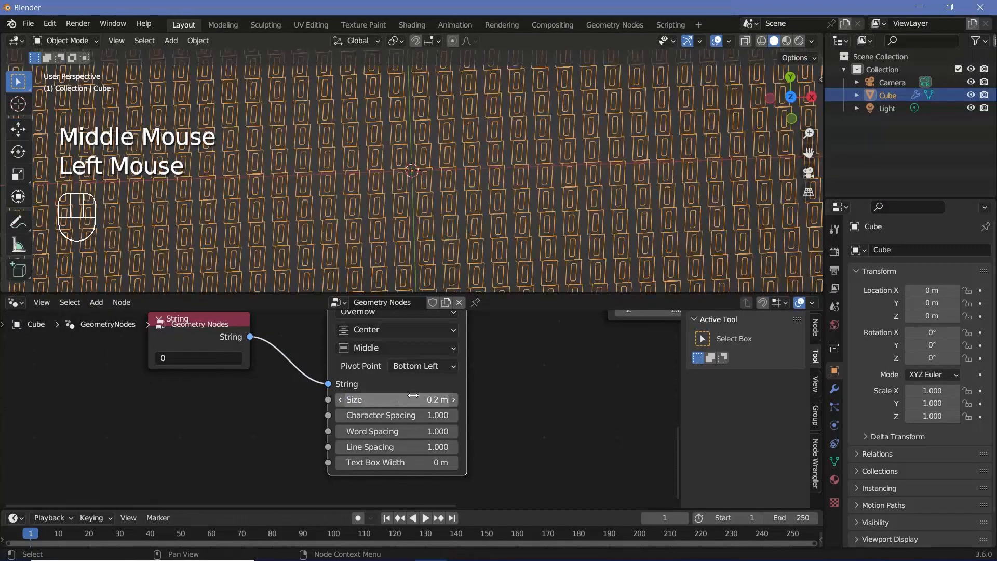
click(414, 396)
scroll(414, 397, down, 2)
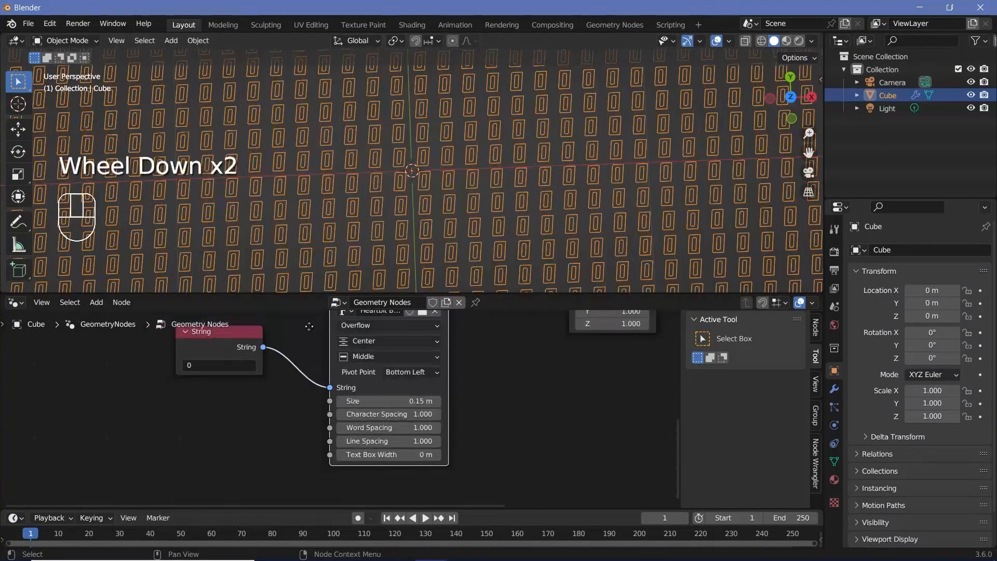
Step: Set both Vertices X and Vertices Y of the Grid node to 25
middle_drag(410, 395, 381, 386)
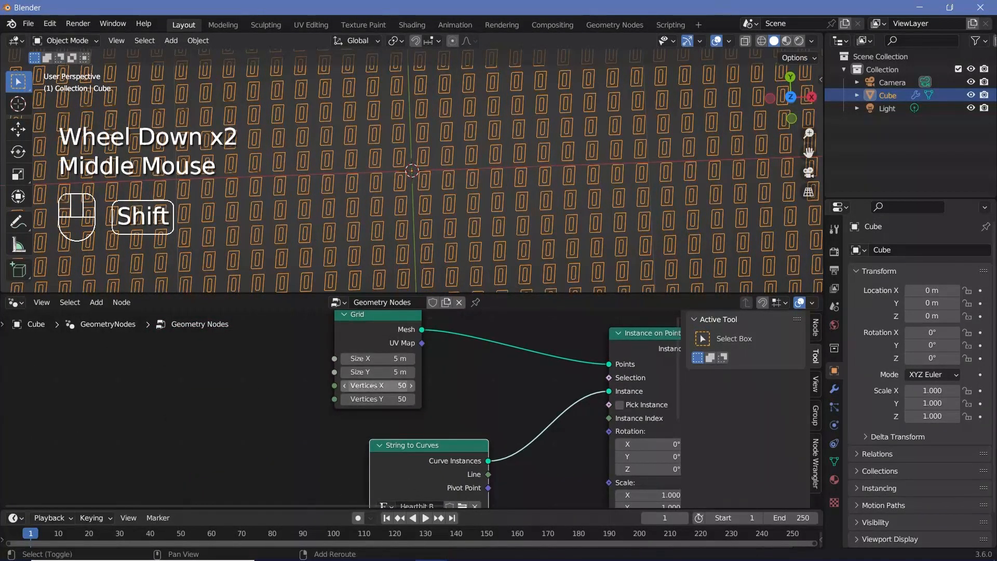
shift+drag(378, 385, 377, 398)
text(25)
key(Return)
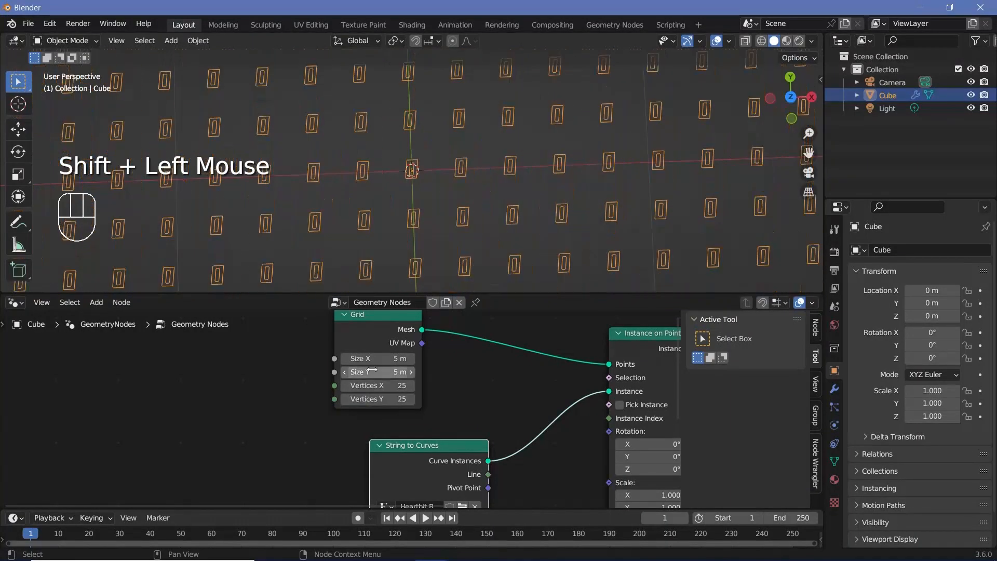
scroll(524, 150, down, 5)
scroll(416, 158, up, 5)
scroll(489, 375, down, 1)
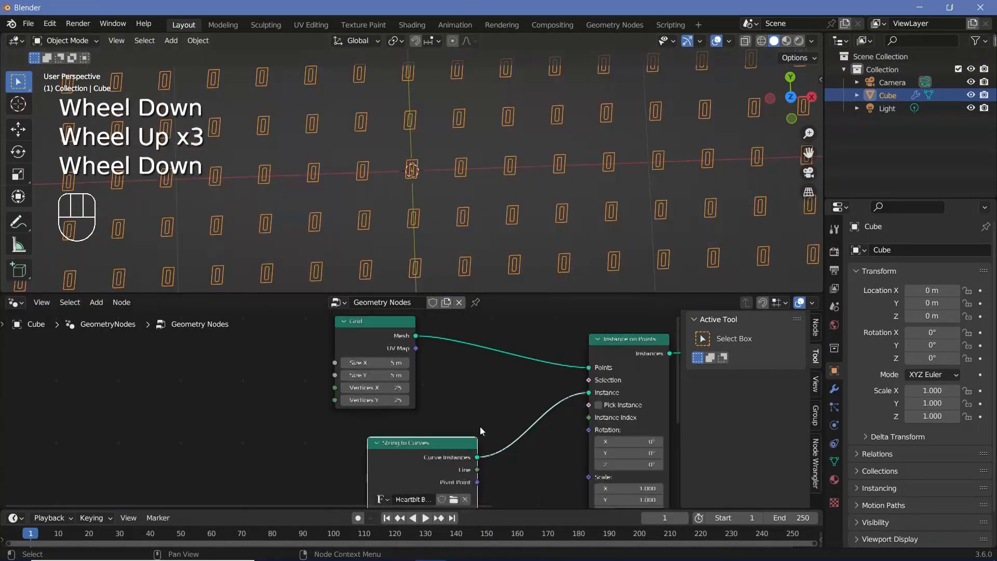
Step: Restore both Vertices X and Vertices Y of the Grid node to 50
middle_drag(481, 430, 454, 289)
scroll(466, 107, down, 1)
middle_drag(312, 371, 296, 458)
middle_drag(333, 359, 322, 421)
scroll(324, 411, up, 1)
click(327, 395)
key(Escape)
shift+drag(323, 396, 322, 409)
text(50)
key(Return)
scroll(395, 411, down, 2)
middle_drag(499, 471, 369, 397)
scroll(363, 403, down, 2)
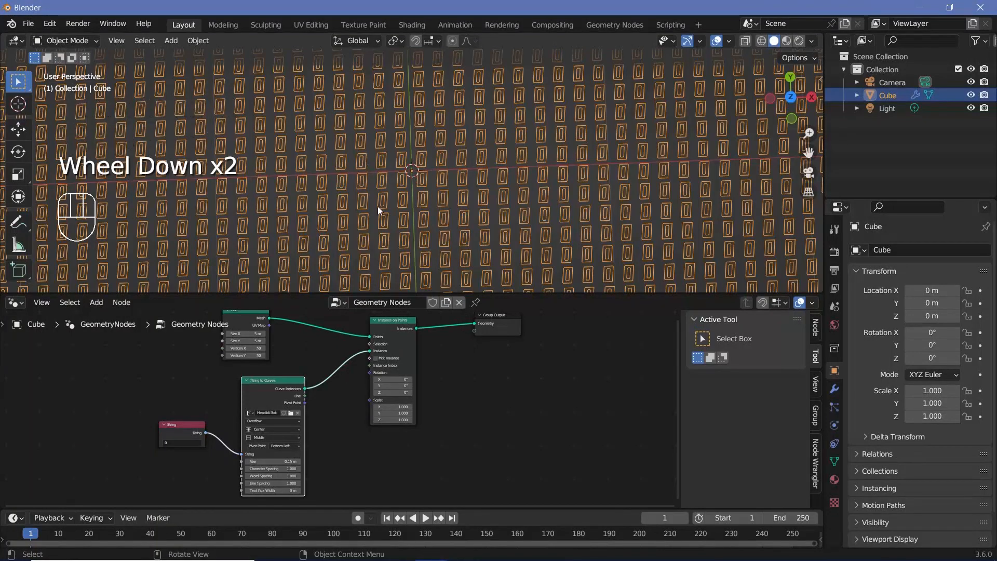
Step: Add a Boolean Random Value node and connect its Value to the Selection of the Instance on Points node
middle_drag(400, 182, 375, 150)
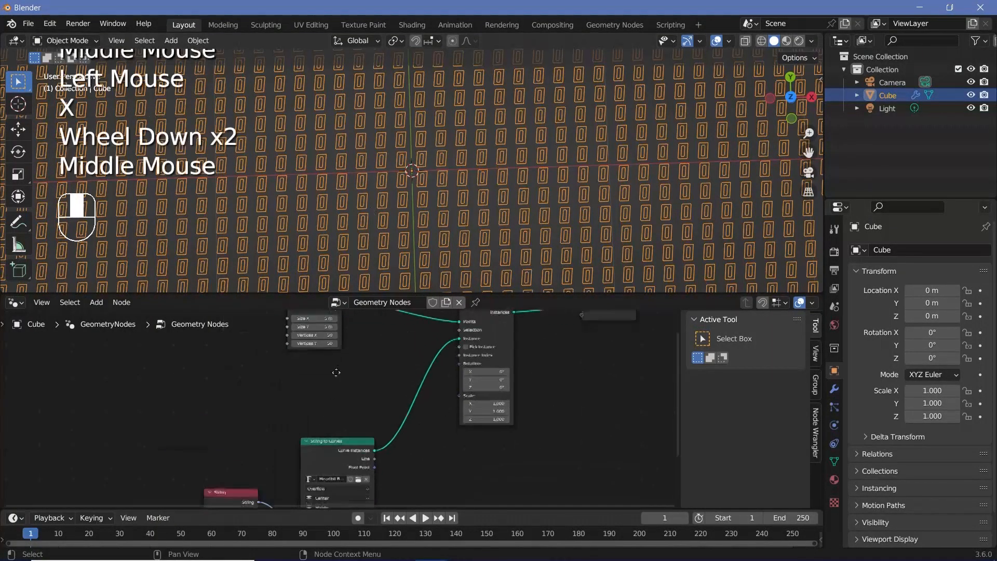
middle_drag(338, 372, 343, 346)
middle_drag(452, 326, 346, 383)
click(380, 355)
key(shift+a)
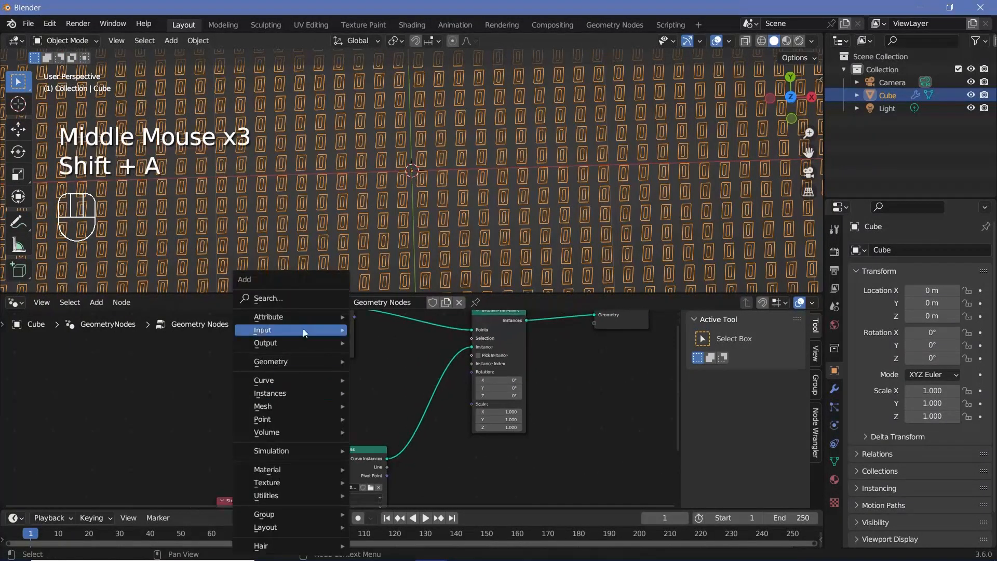
click(305, 301)
text(random)
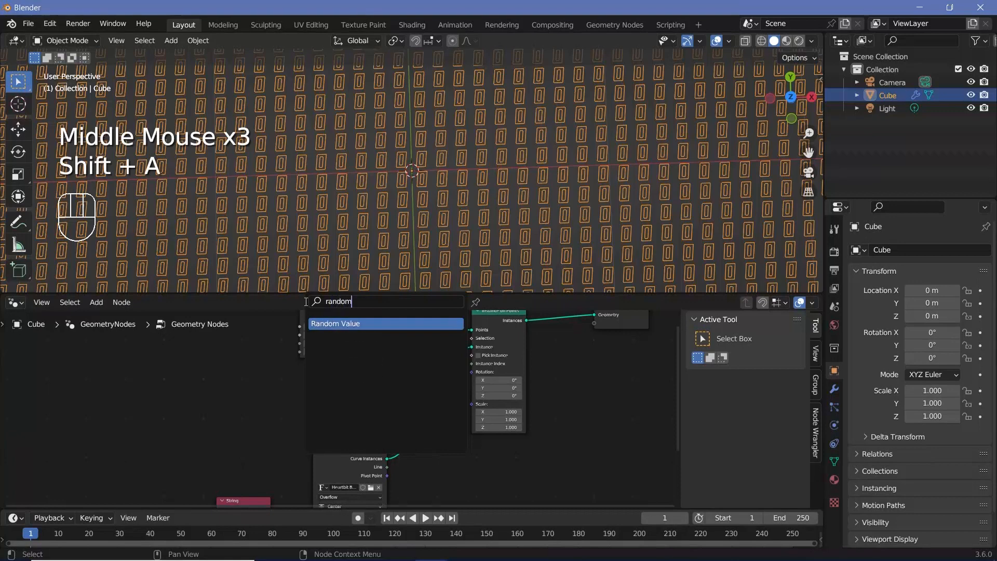
key(Return)
scroll(319, 371, up, 1)
click(320, 371)
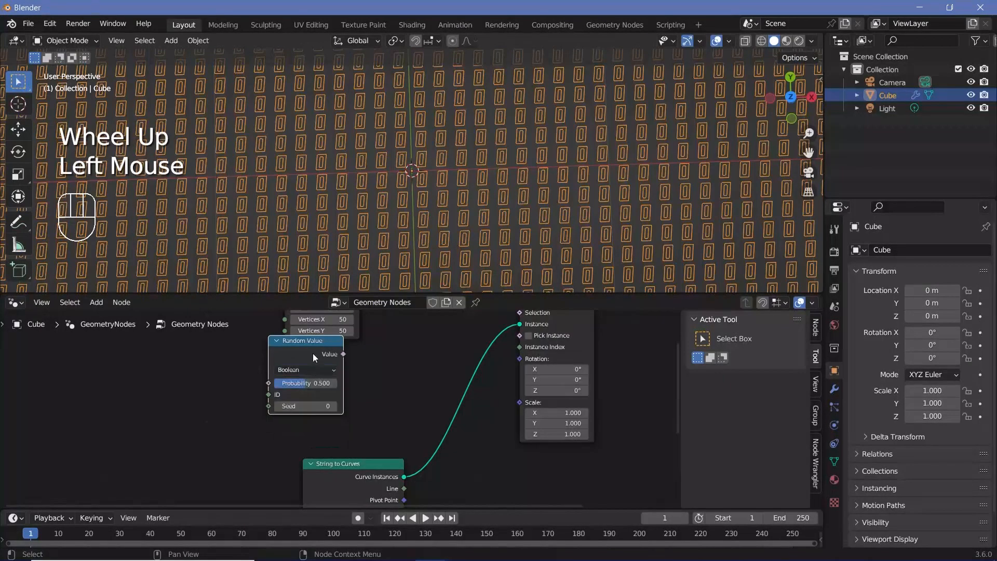
drag(313, 354, 520, 370)
Step: Inspect the randomly selected grid instances and switch the 3D view to top orthographic
scroll(506, 184, down, 4)
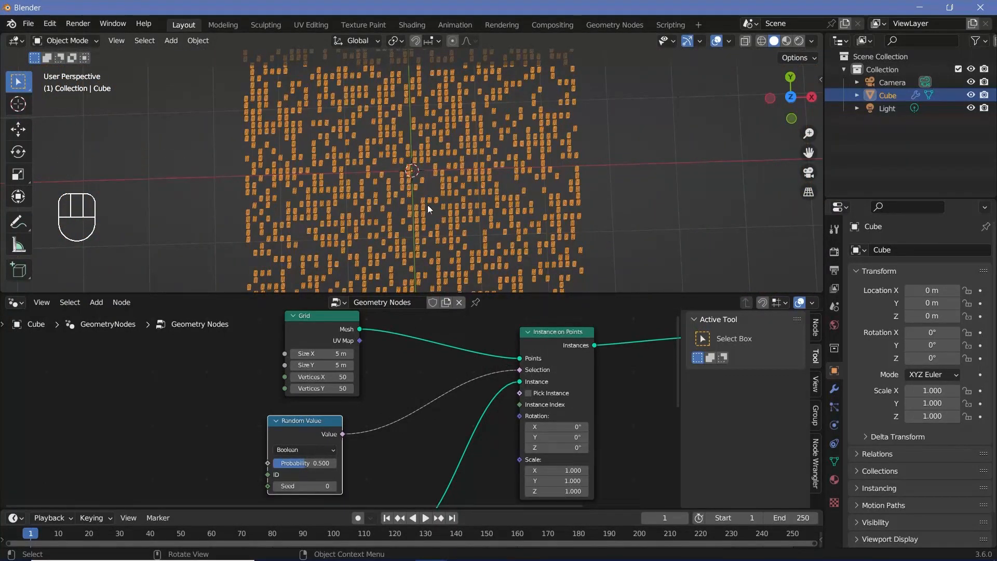
scroll(427, 205, up, 5)
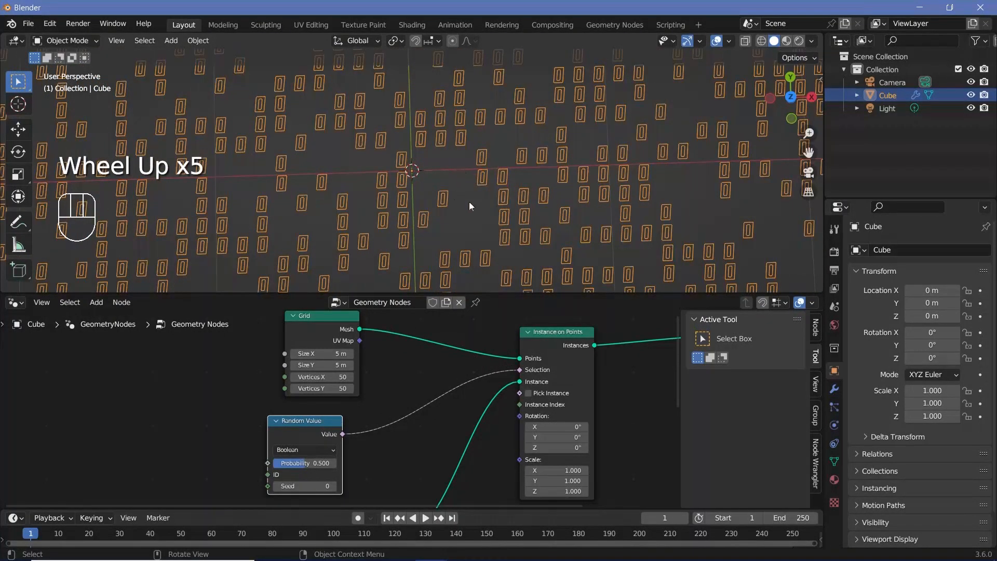
scroll(458, 266, down, 2)
middle_drag(469, 272, 468, 226)
key(KP_7)
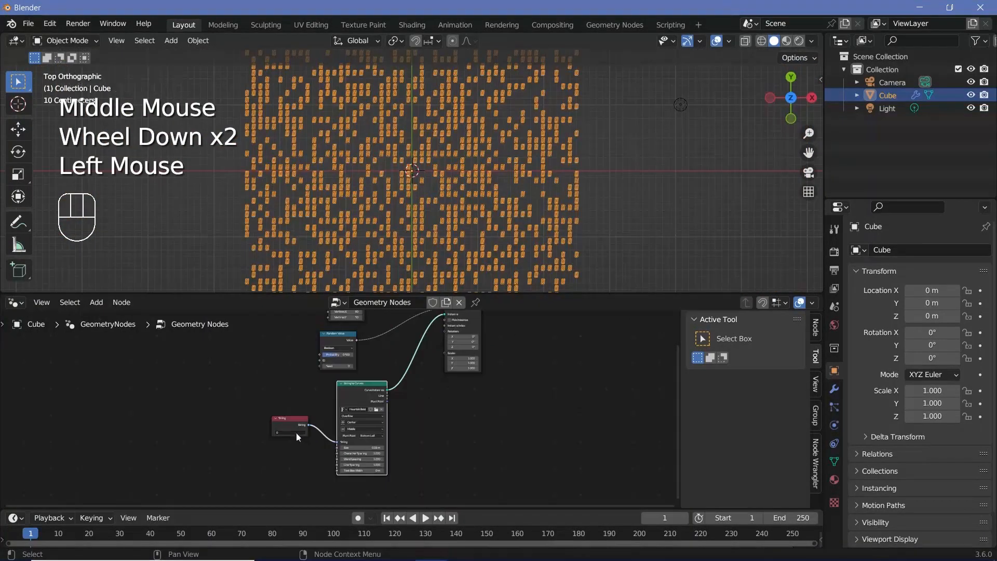
Step: Duplicate the String and String to Curves nodes together and place the copies below the originals
shift+click(296, 432)
middle_drag(338, 416, 343, 398)
click(293, 402)
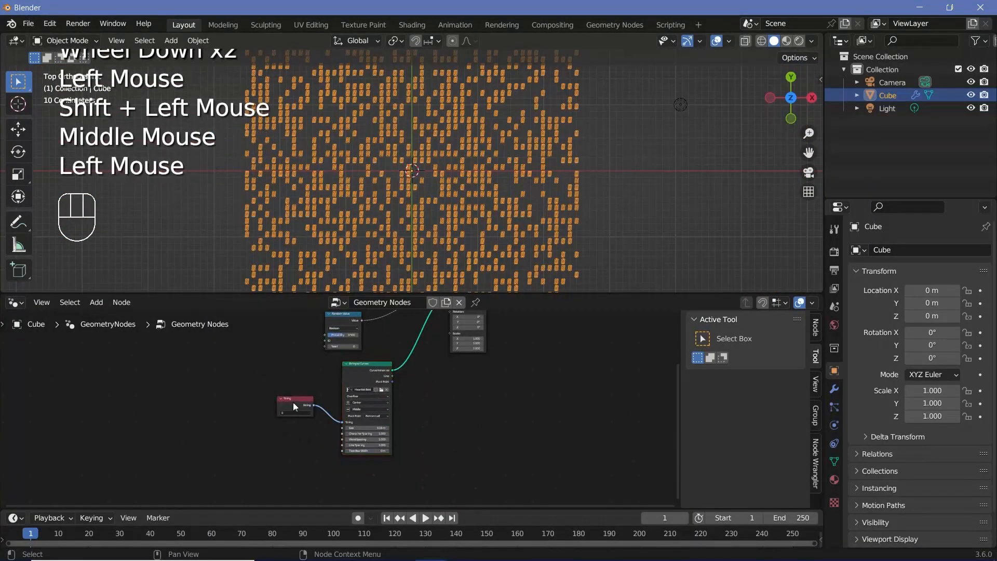
click(292, 404)
drag(308, 386, 326, 369)
shift+click(359, 373)
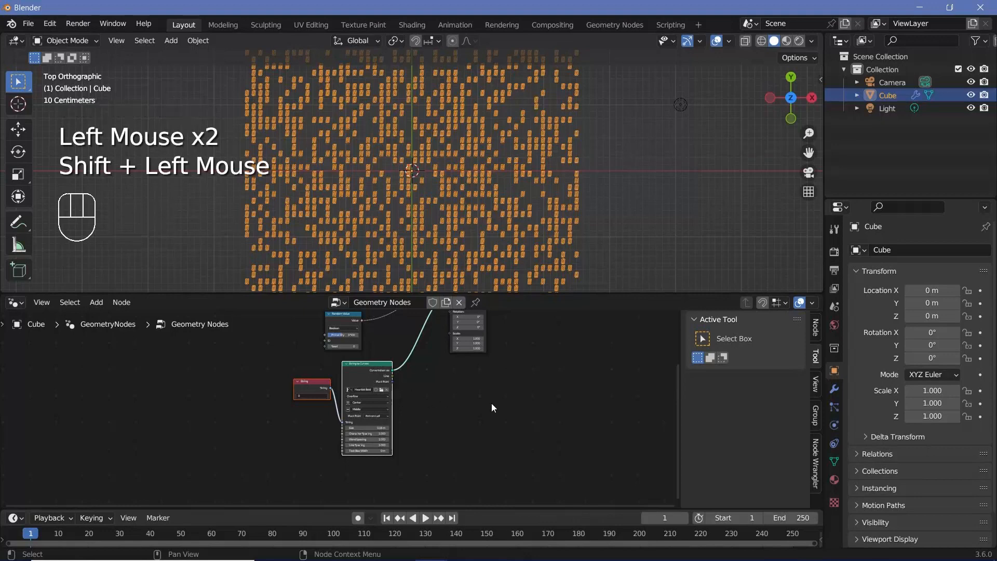
middle_drag(492, 403, 492, 378)
key(shift+d)
click(487, 478)
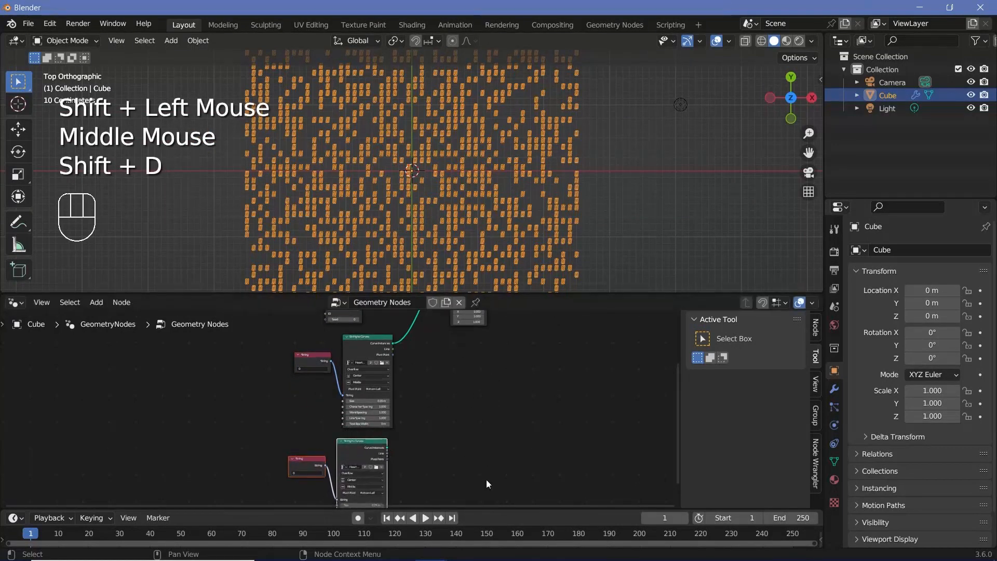
Step: Set the duplicated String node's text to 1
middle_drag(486, 479, 483, 395)
scroll(483, 395, up, 3)
middle_drag(374, 409, 340, 480)
scroll(340, 475, up, 2)
click(344, 418)
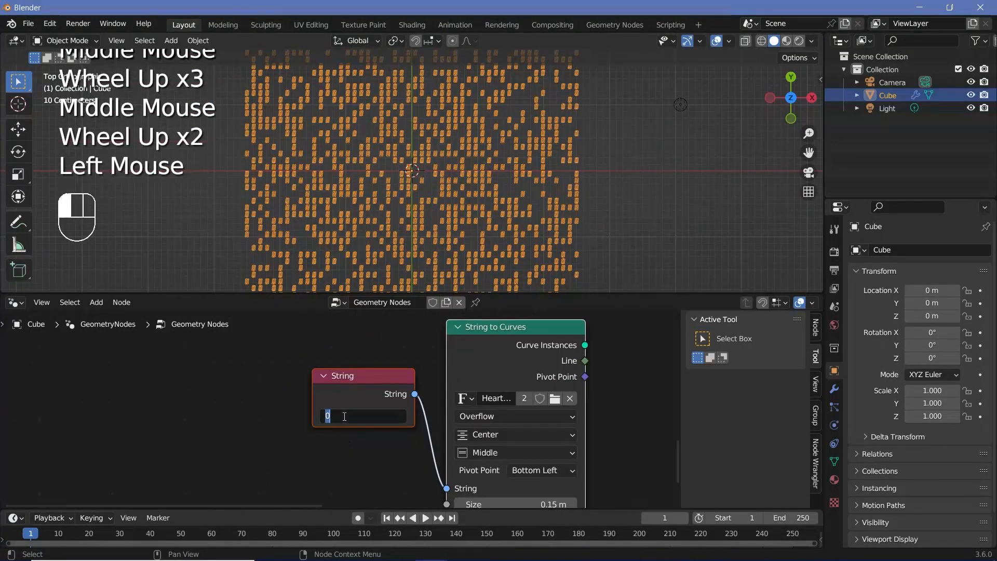
text(1)
key(Return)
Step: Duplicate the Instance on Points node below the original and connect the second String to Curves node's Curve Instances to the copy's Points
scroll(343, 414, down, 3)
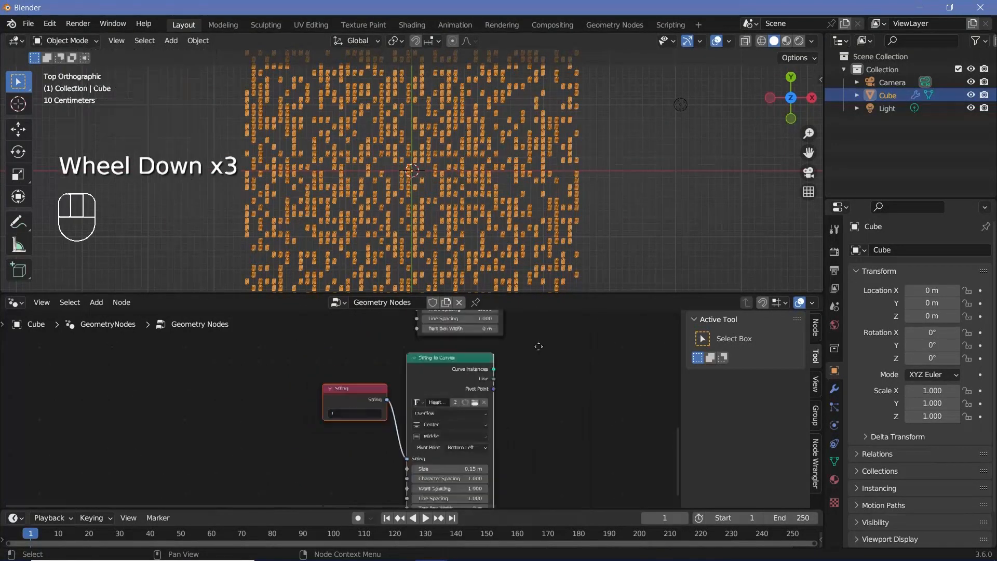
scroll(468, 392, down, 3)
middle_drag(539, 347, 338, 359)
scroll(399, 458, down, 2)
scroll(339, 360, up, 3)
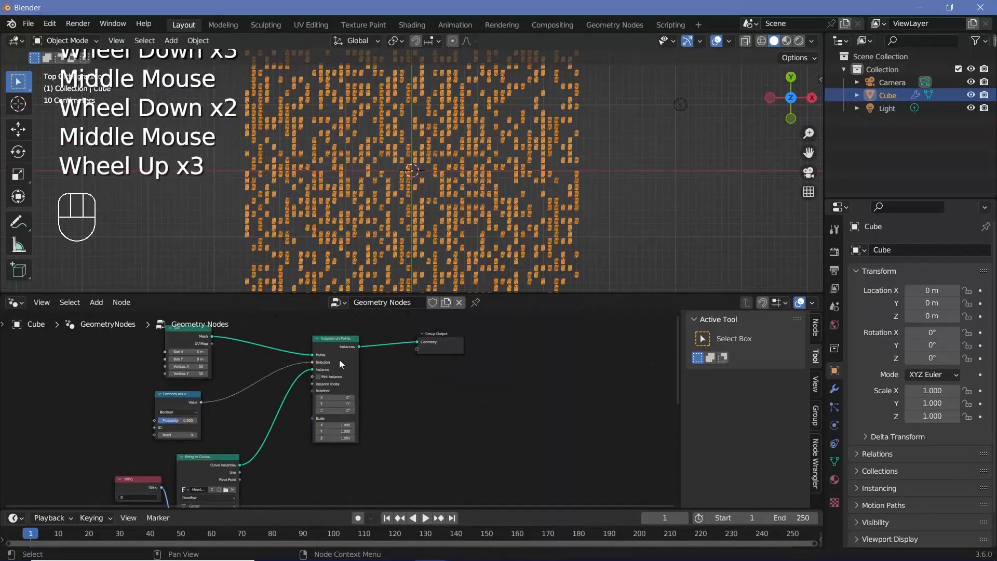
click(343, 375)
key(shift+d)
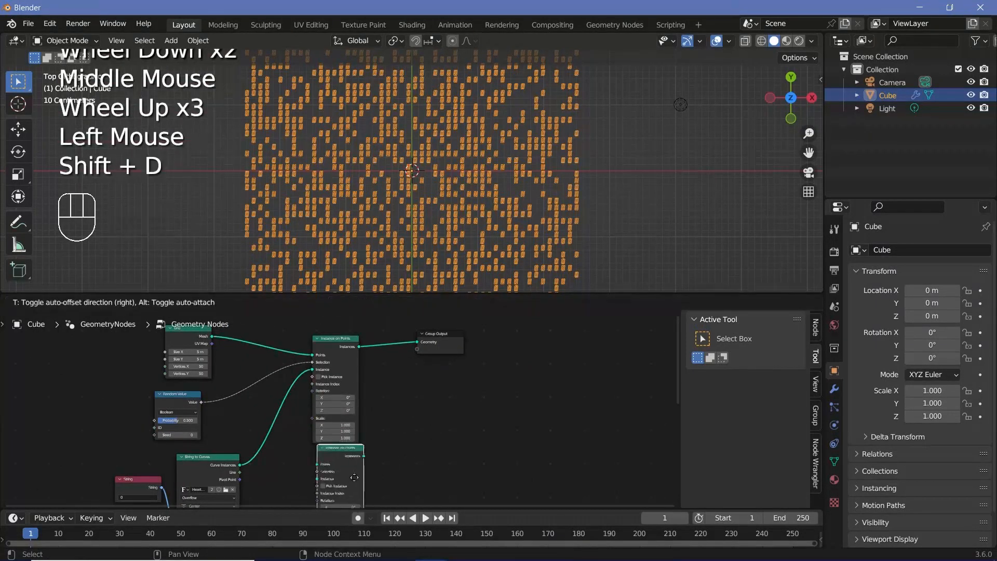
click(344, 489)
middle_drag(358, 466, 439, 358)
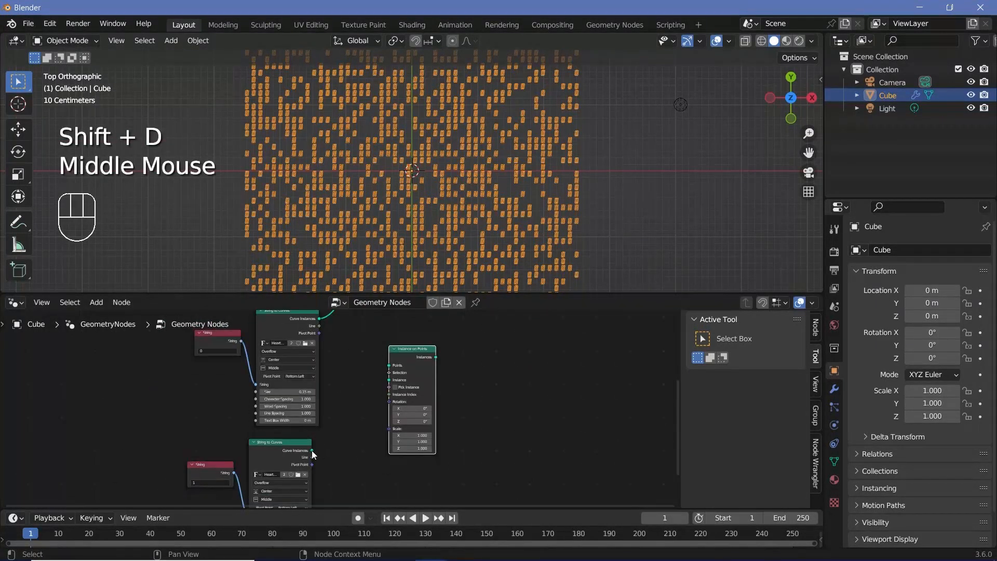
drag(311, 450, 389, 365)
Step: Insert a Join Geometry node before the Group Output and connect the duplicated Instance on Points node's Instances to it
middle_drag(482, 364, 436, 327)
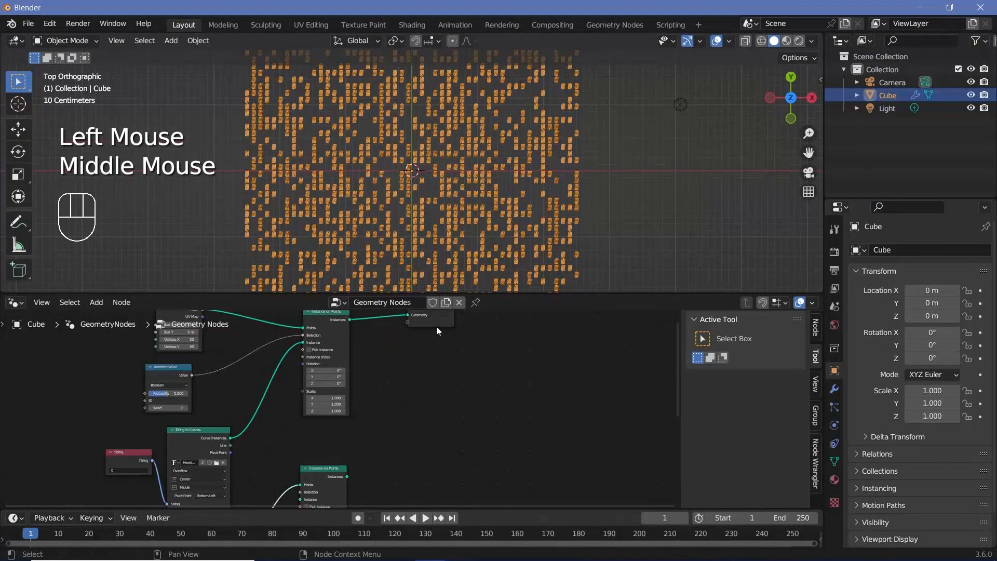
drag(438, 324, 492, 392)
middle_drag(371, 445, 389, 409)
key(shift+a)
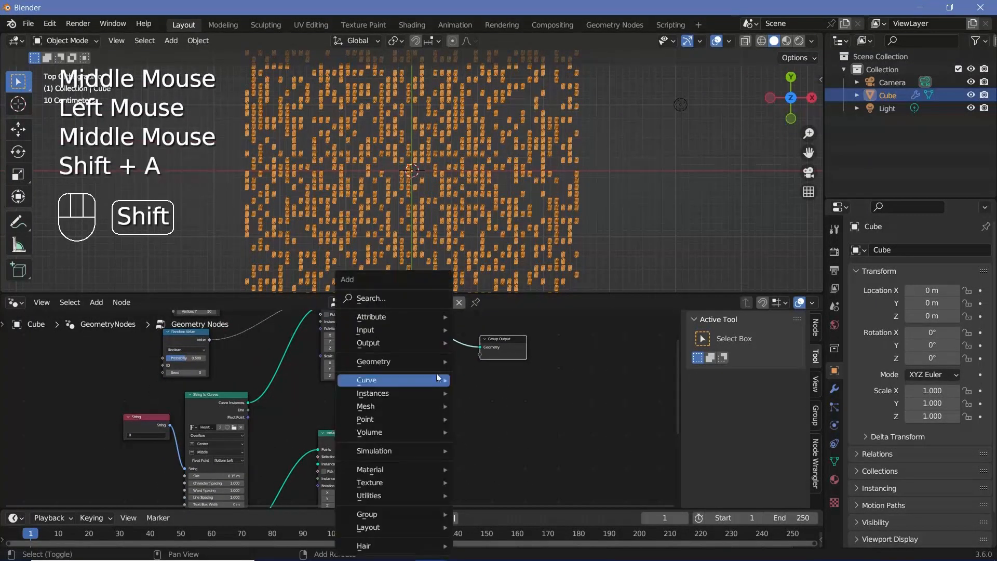
click(425, 298)
text(join)
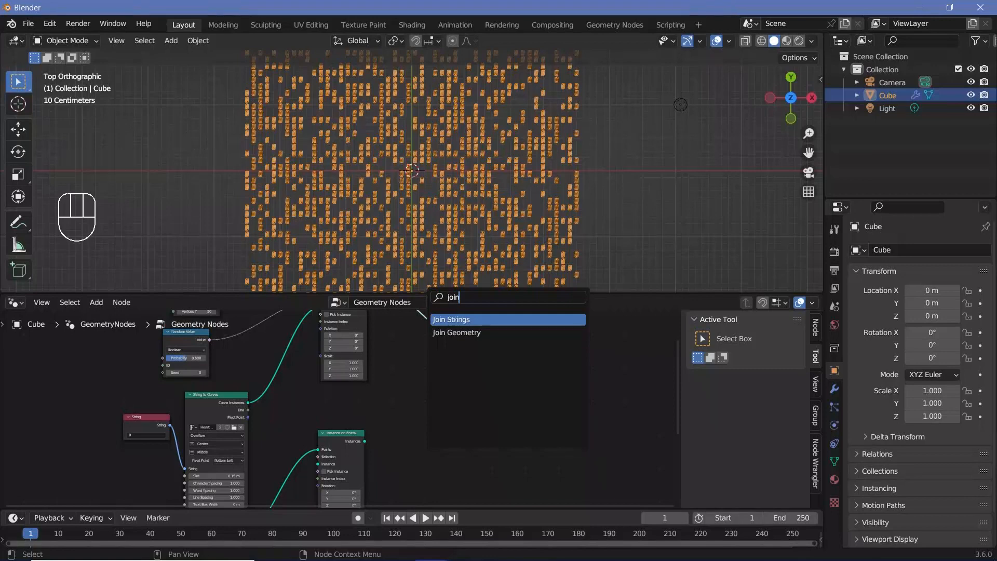
click(451, 335)
click(417, 331)
drag(365, 442, 406, 346)
Step: Move the second Curve Instances link from Points to the Instance input of the duplicated Instance on Points node
scroll(343, 431, up, 3)
middle_drag(312, 459, 387, 384)
scroll(381, 390, up, 2)
click(278, 481)
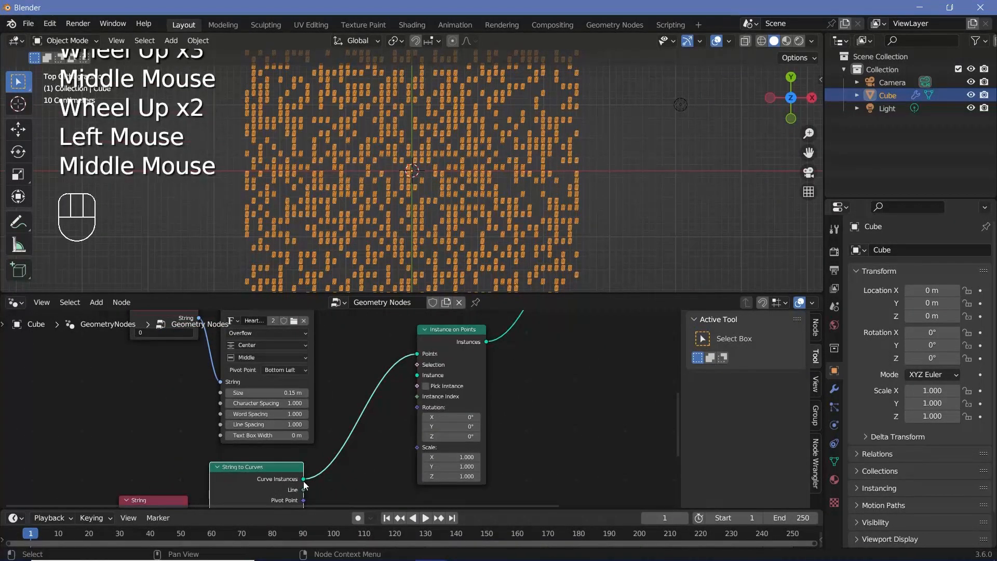
drag(417, 353, 416, 374)
middle_drag(265, 492, 321, 428)
click(321, 429)
middle_drag(468, 345, 393, 448)
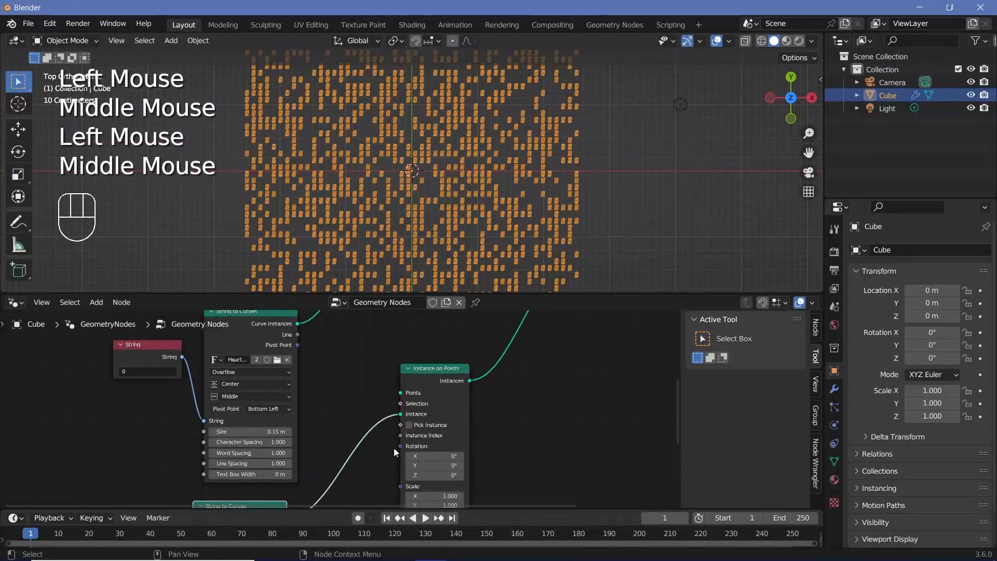
click(408, 410)
Step: Connect the Grid node's Mesh output to the Points input of the duplicated Instance on Points node
scroll(444, 384, down, 1)
middle_drag(434, 365, 486, 474)
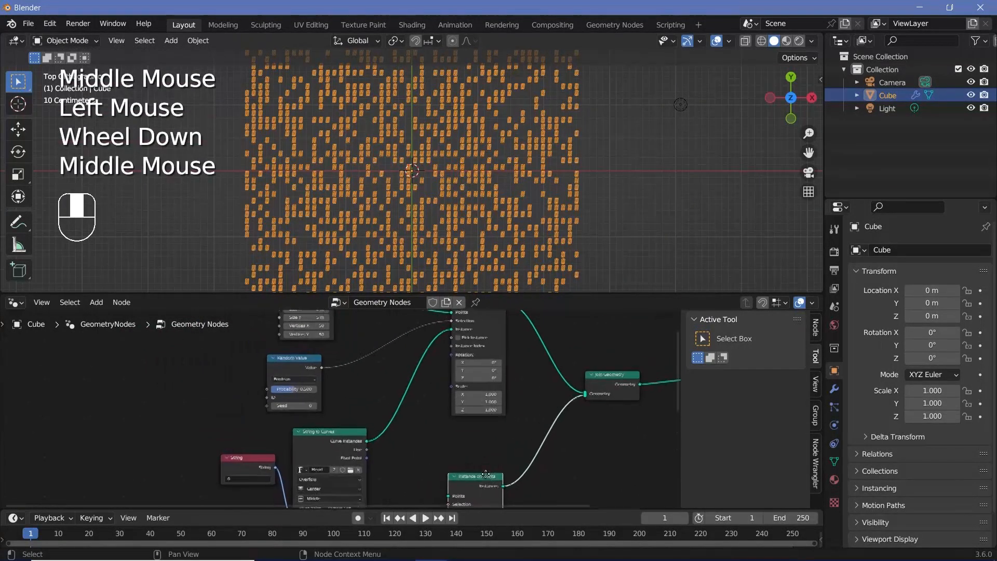
scroll(371, 372, down, 1)
middle_drag(371, 372, 387, 422)
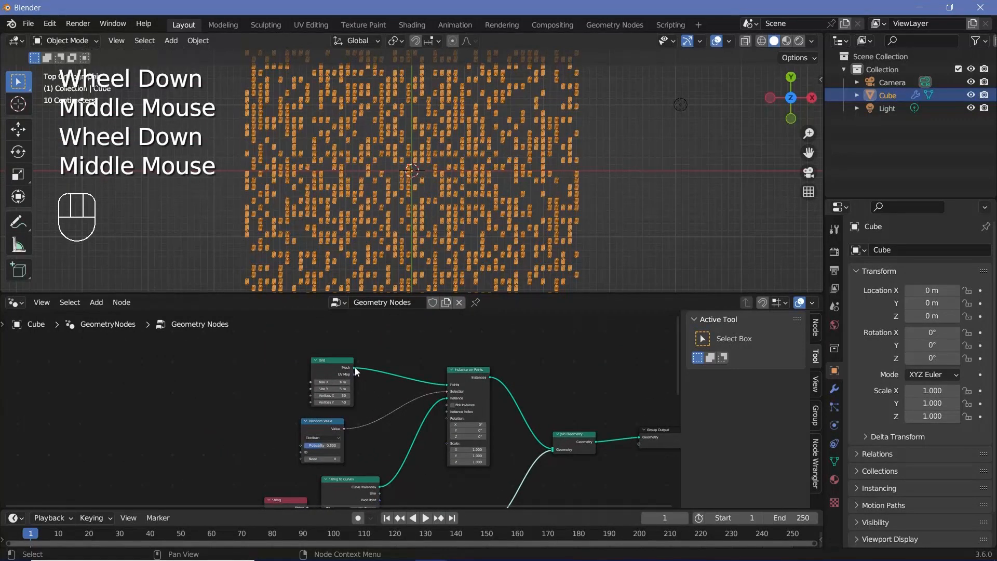
drag(355, 367, 444, 431)
scroll(457, 154, up, 4)
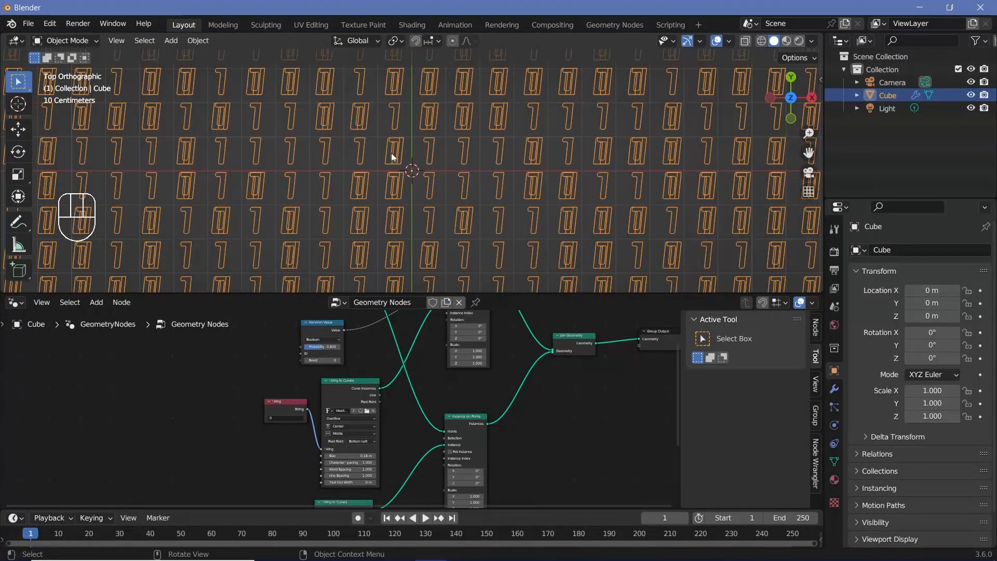
scroll(393, 157, up, 2)
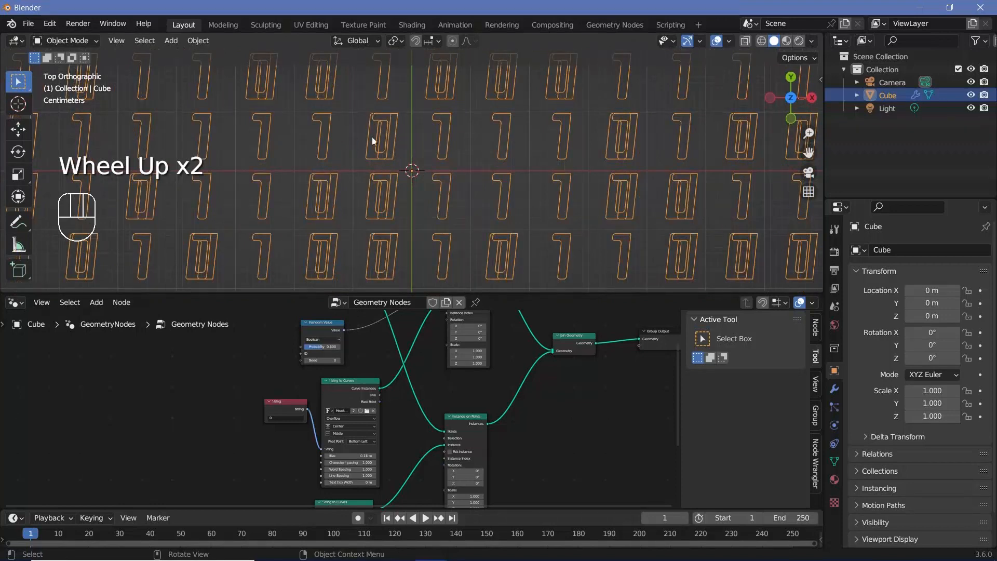
Step: Add a Boolean Math node set to Not and route the Random Value through it to the second Instance on Points node's Selection
middle_drag(468, 394, 420, 418)
scroll(308, 348, up, 2)
drag(308, 348, 226, 353)
click(226, 356)
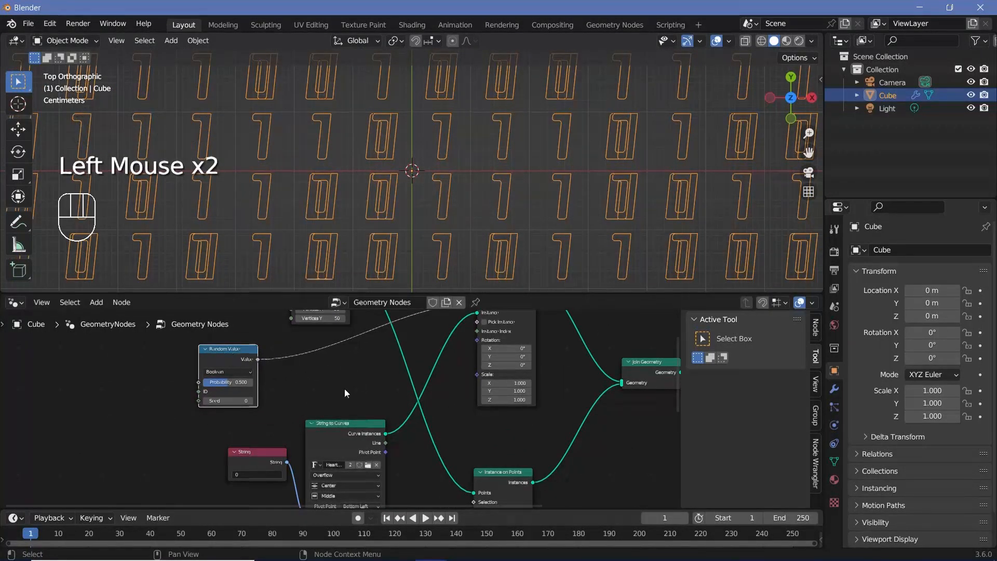
key(shift+a)
text(boole)
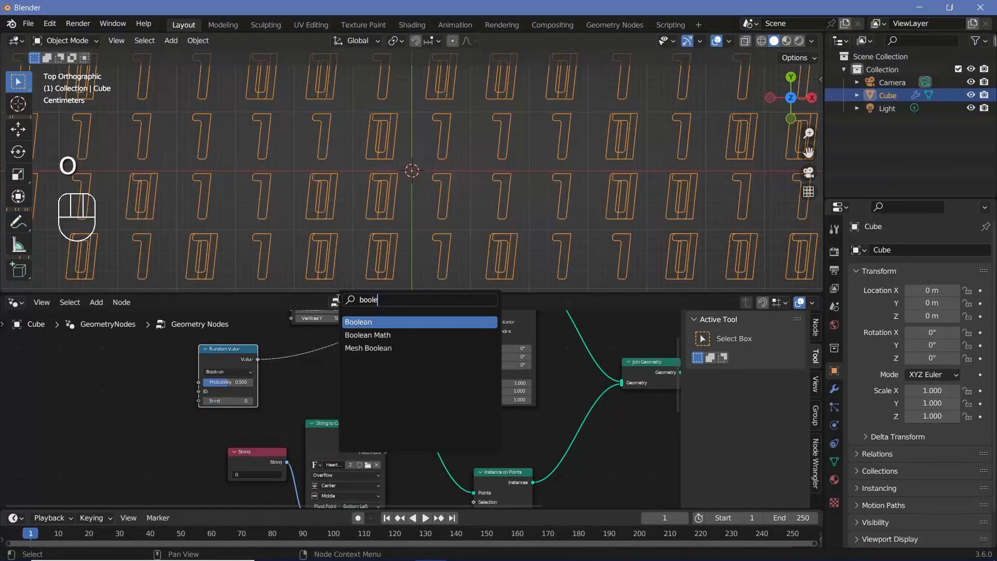
click(371, 335)
click(356, 383)
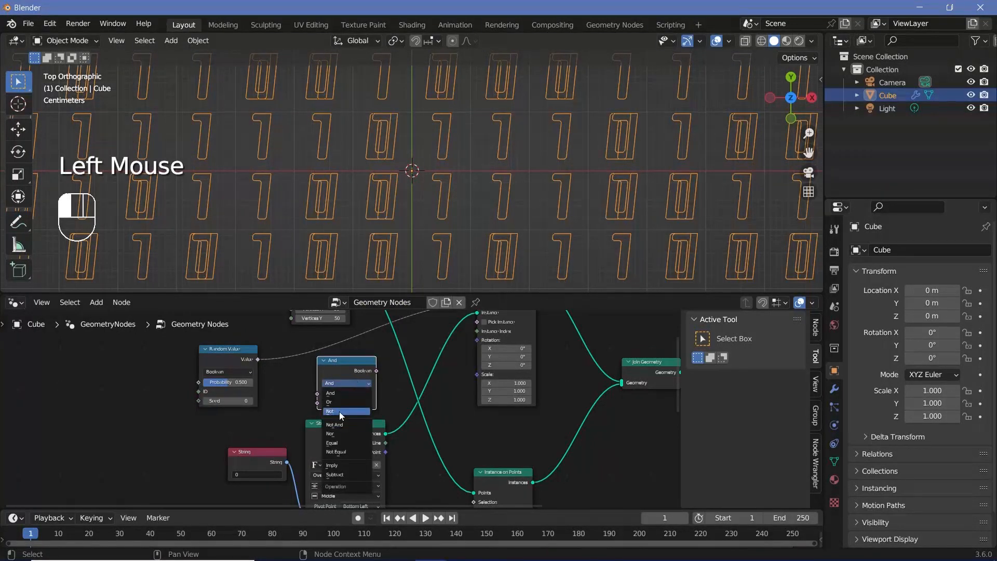
click(341, 412)
drag(257, 360, 477, 486)
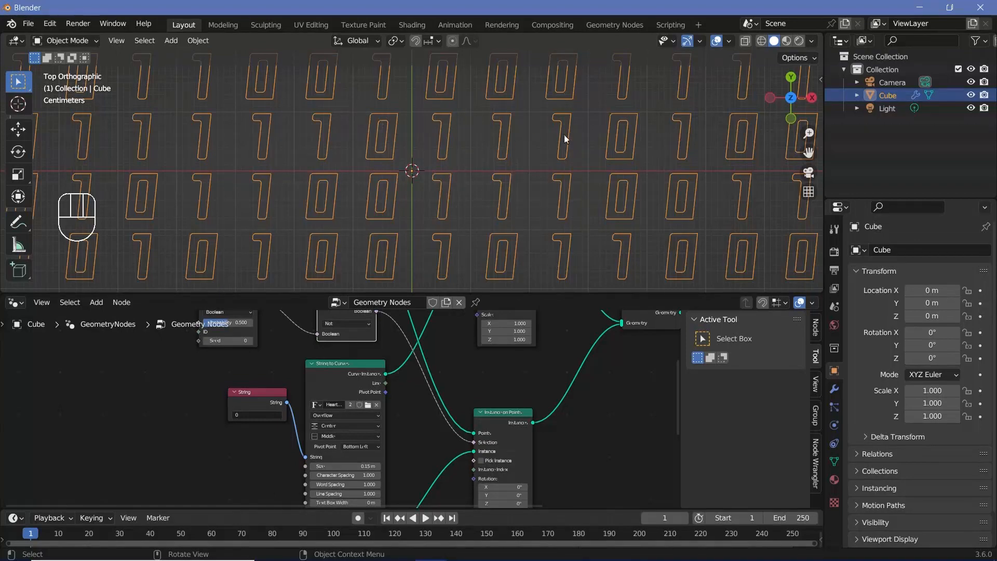
scroll(530, 173, down, 8)
scroll(483, 192, up, 5)
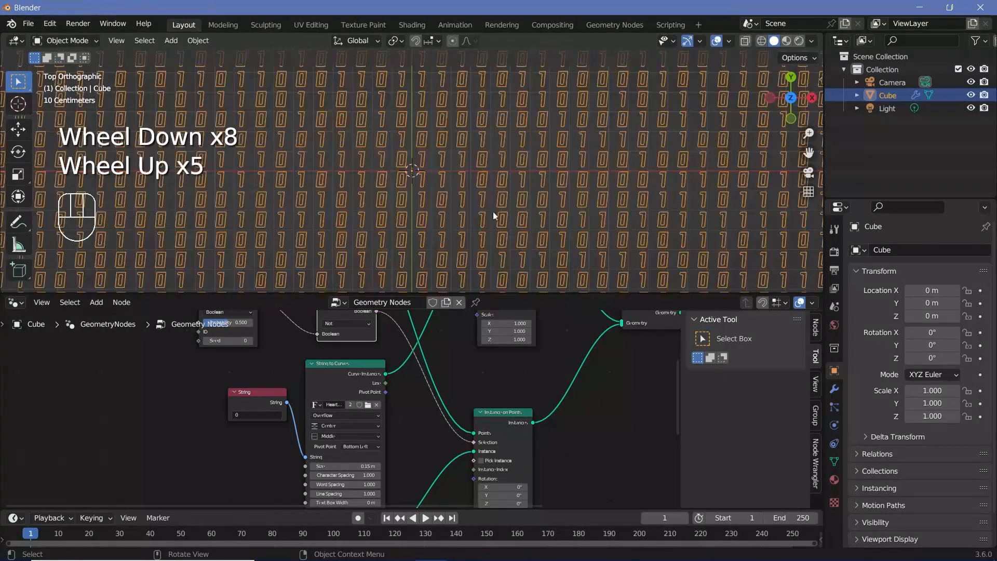
scroll(348, 149, down, 2)
scroll(562, 392, down, 2)
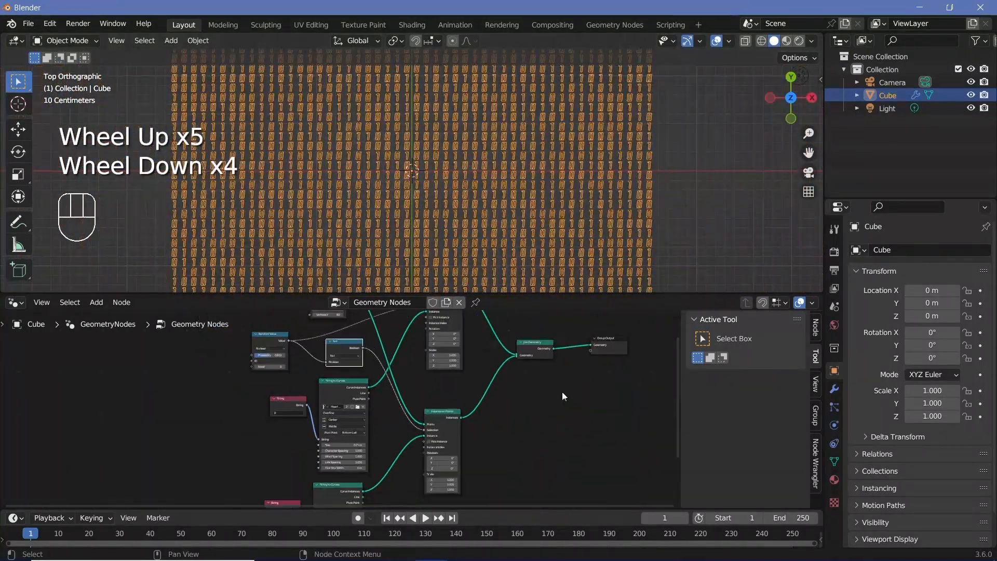
Step: Move the Group Output node farther from Join Geometry and check the digits with the viewport overlays temporarily hidden
middle_drag(562, 392, 537, 358)
click(537, 364)
scroll(444, 157, up, 4)
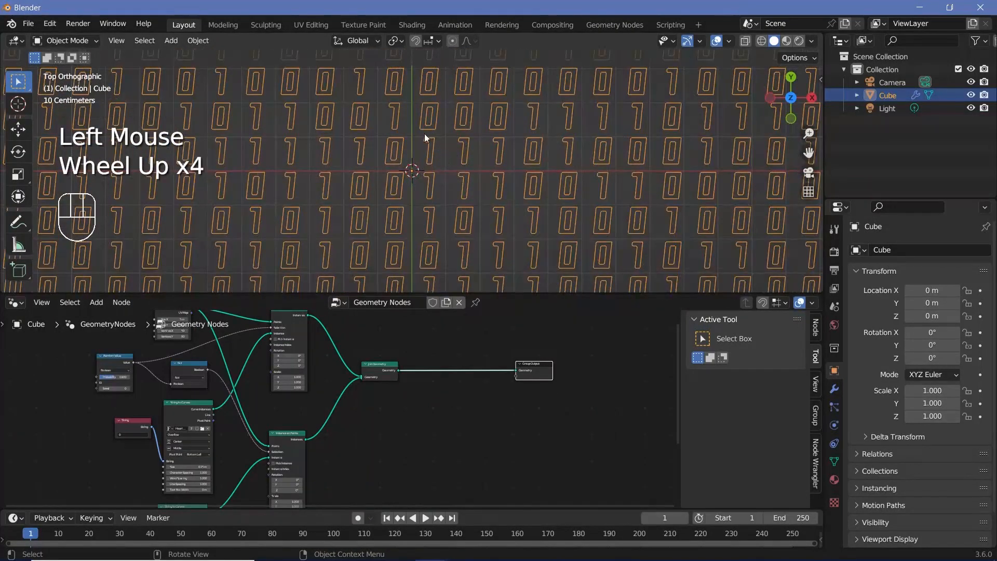
click(715, 41)
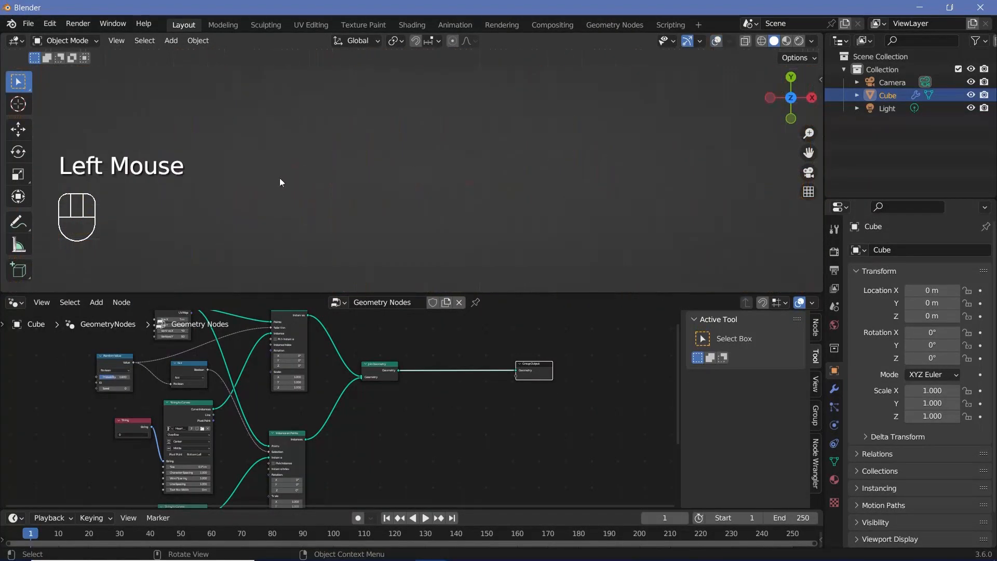
click(717, 41)
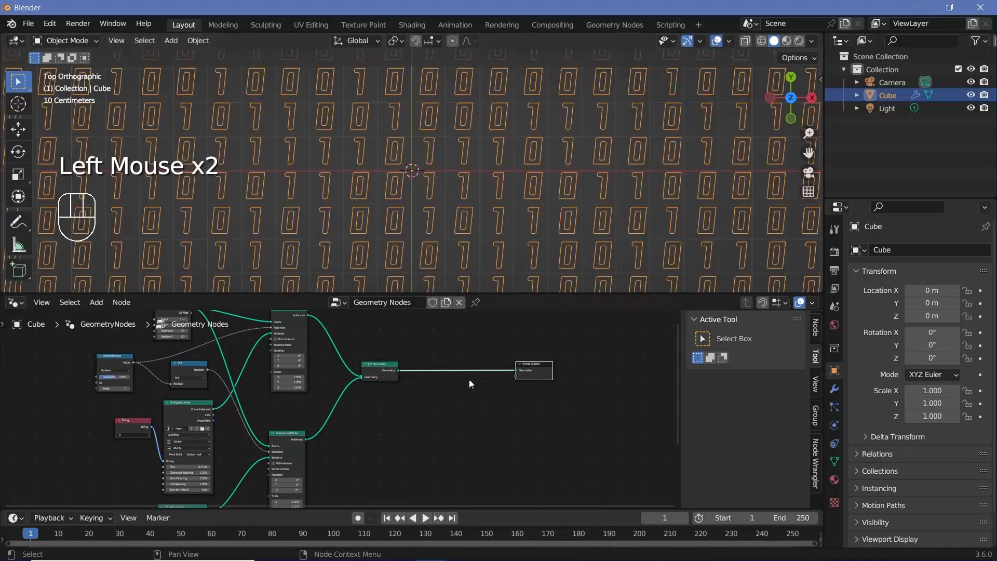
Step: Insert a Fill Curve node between the Join Geometry and Group Output nodes
key(shift+a)
mouse_move(452, 294)
text(fill)
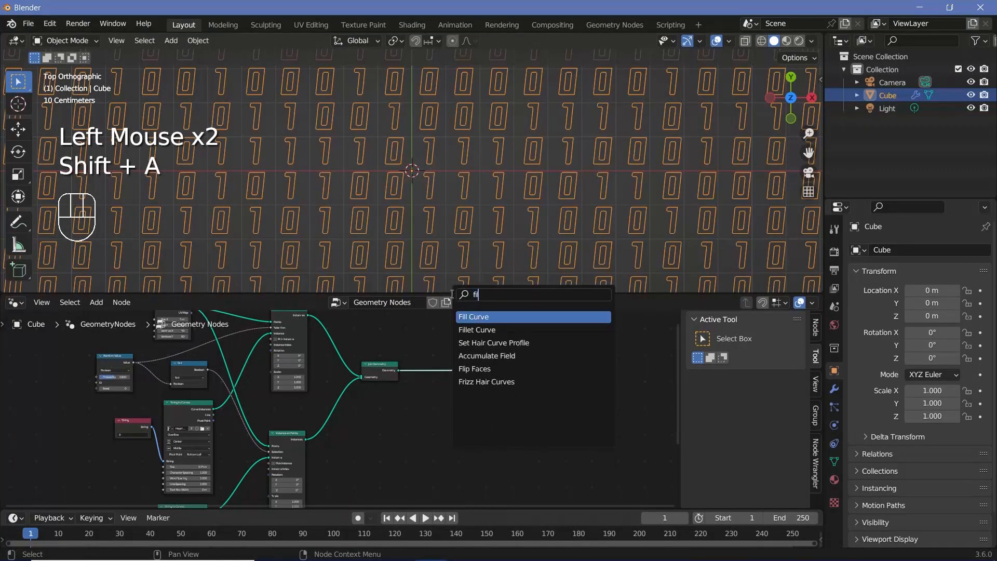
key(Return)
click(436, 375)
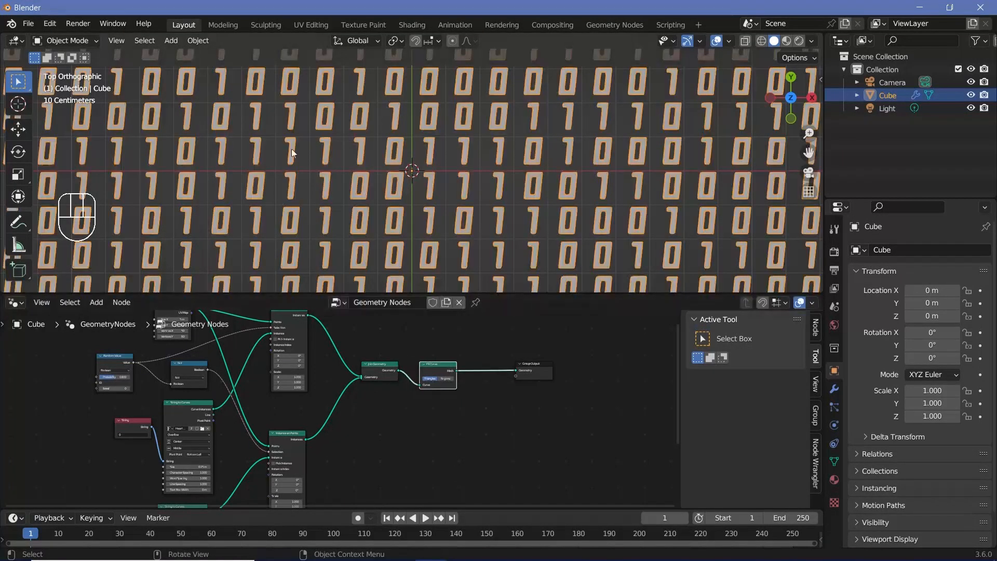
Step: Insert a Set Material node between the Fill Curve and Group Output nodes and assign it the existing Material
middle_drag(538, 397, 428, 409)
scroll(432, 407, up, 1)
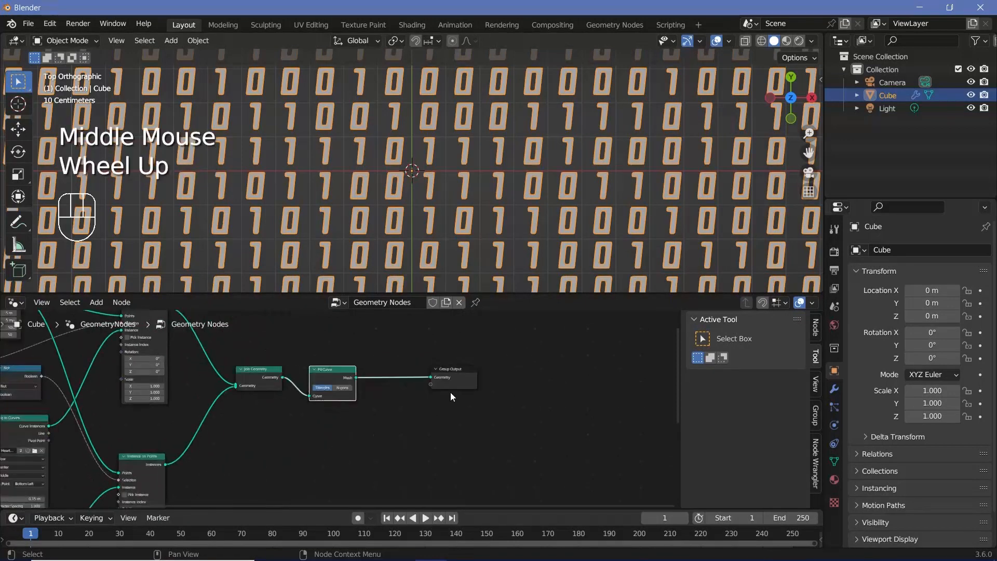
click(450, 382)
click(716, 43)
click(715, 43)
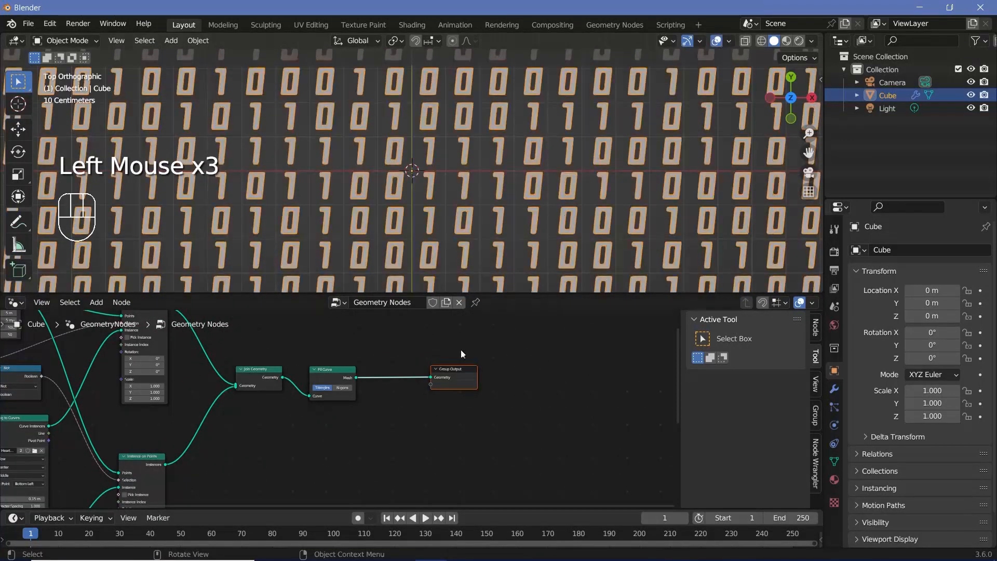
key(shift+a)
click(418, 301)
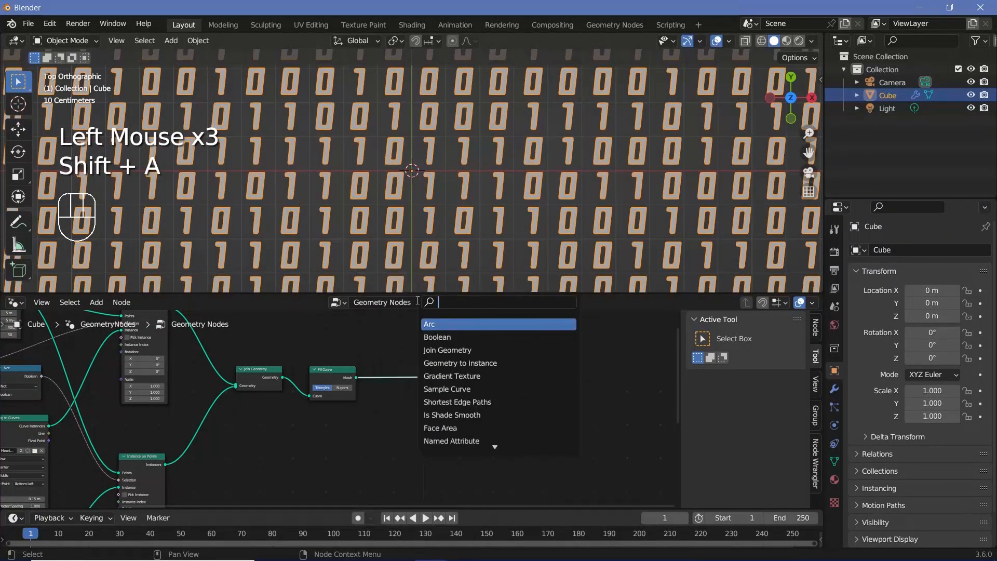
text(set mat)
key(Return)
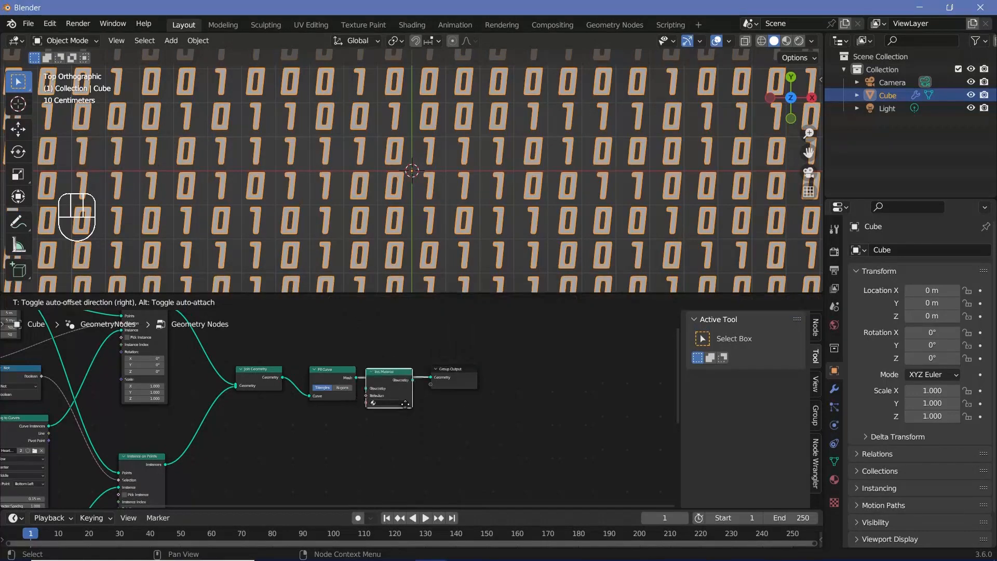
click(406, 387)
click(410, 404)
click(407, 419)
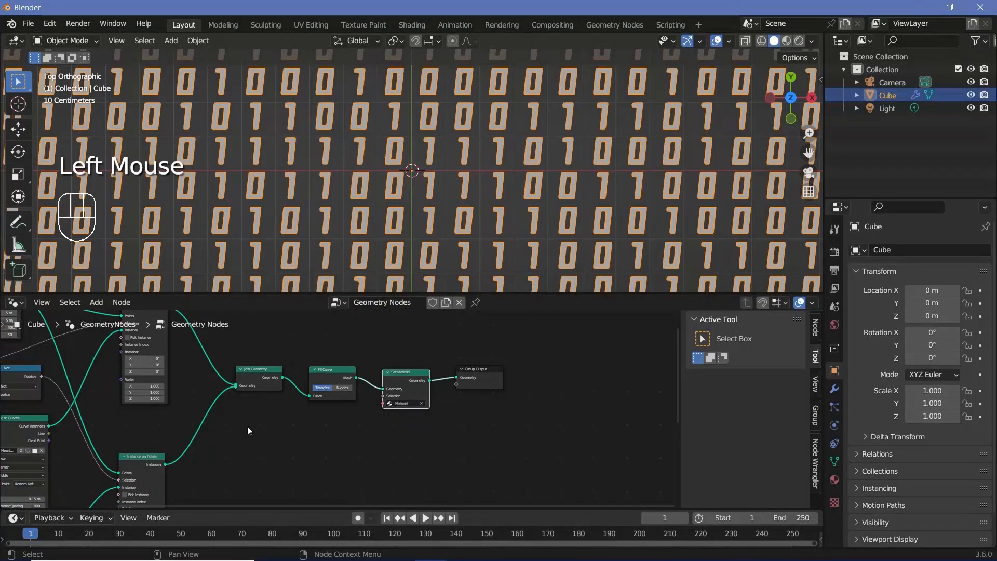
Step: Set the scene's frame rate to 30 fps and its end frame to 150
scroll(247, 430, down, 3)
middle_drag(248, 430, 461, 391)
scroll(454, 189, down, 4)
scroll(455, 189, up, 2)
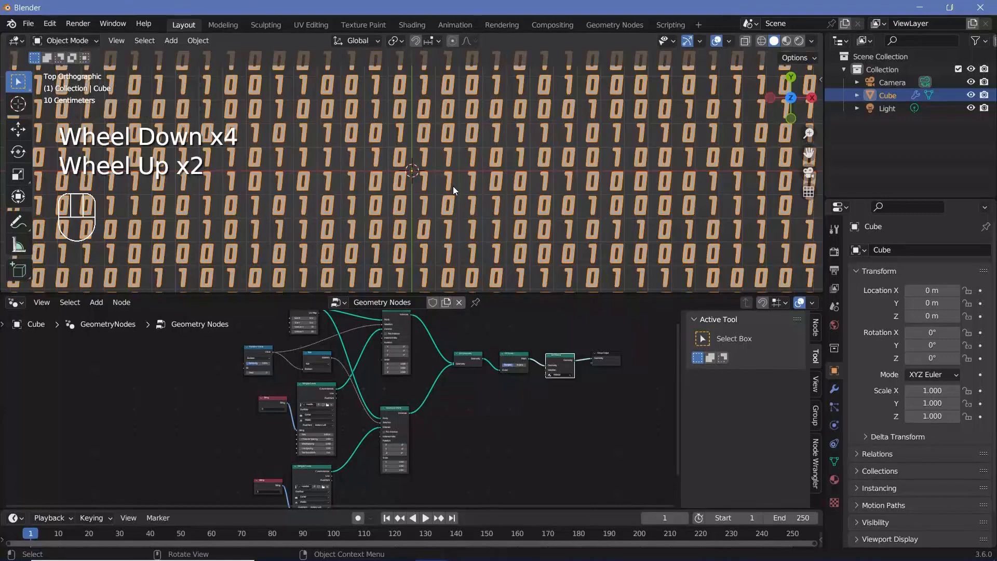
scroll(328, 391, up, 3)
middle_drag(274, 304, 513, 373)
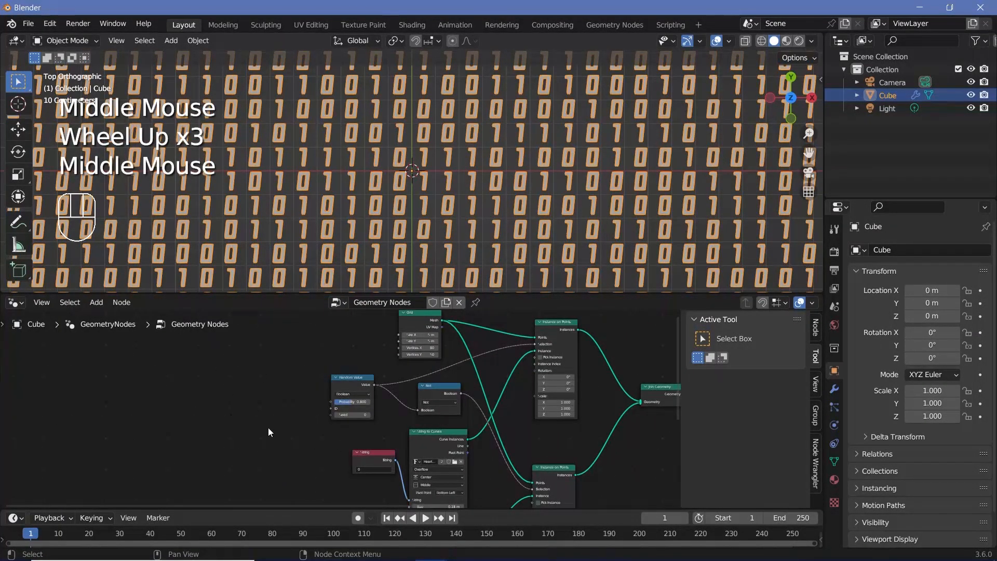
click(835, 270)
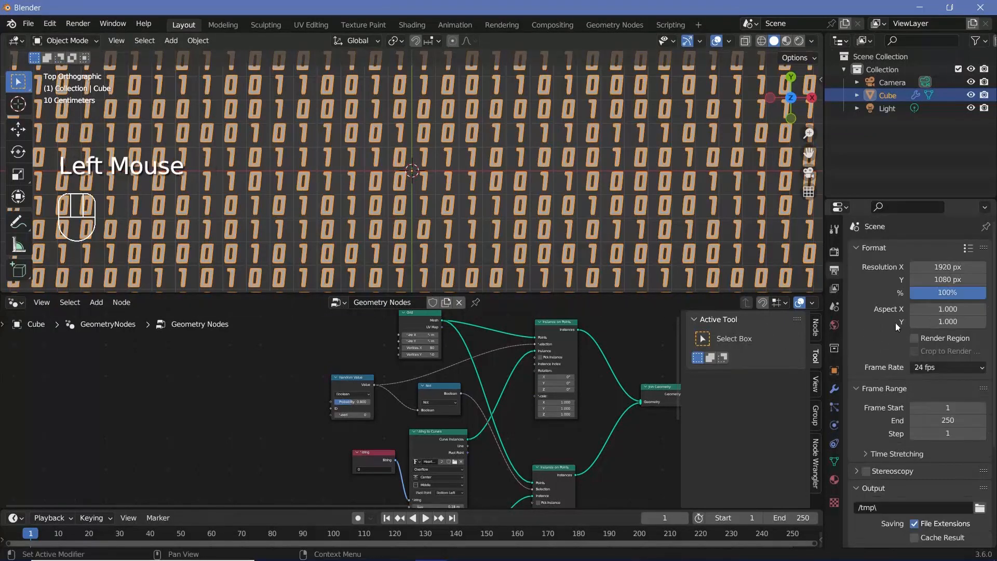
click(917, 367)
click(934, 435)
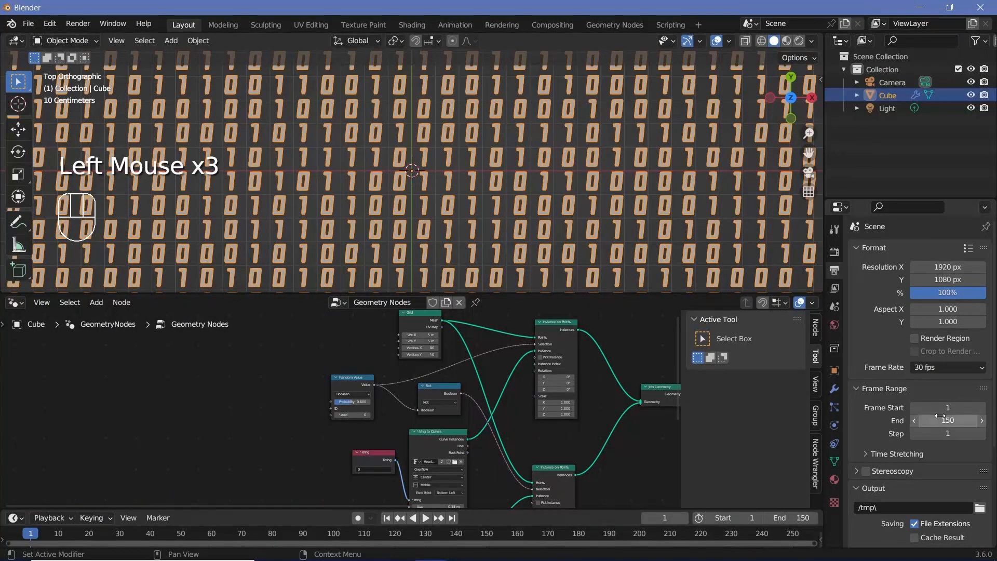
Step: Set the render output path to // and the file format to FFmpeg Video
scroll(878, 442, down, 2)
click(872, 424)
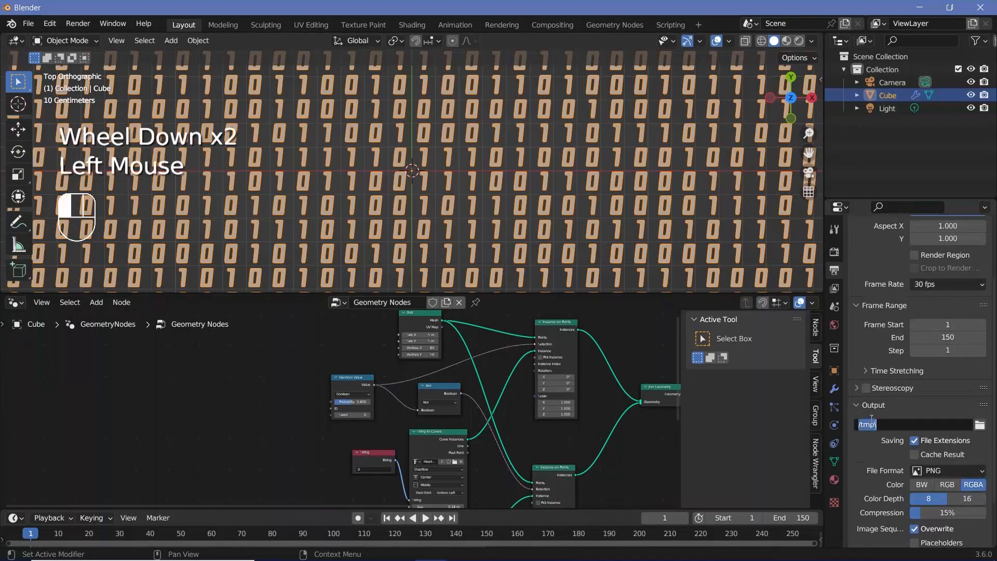
text(//)
key(Return)
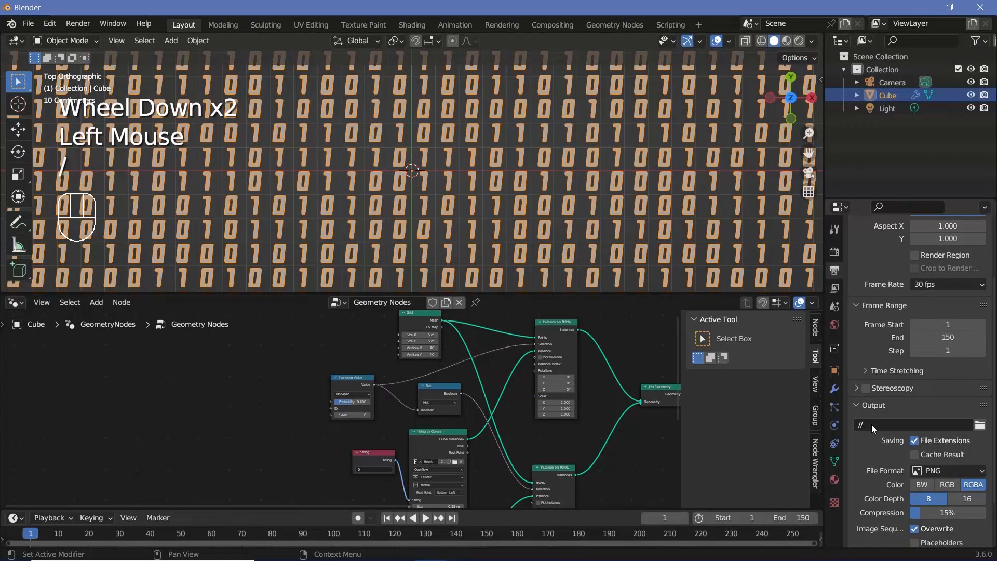
click(918, 470)
click(946, 397)
Step: Configure the video encoding with an MPEG-4 container and Perceptually Lossless output quality
scroll(886, 484, down, 2)
click(883, 503)
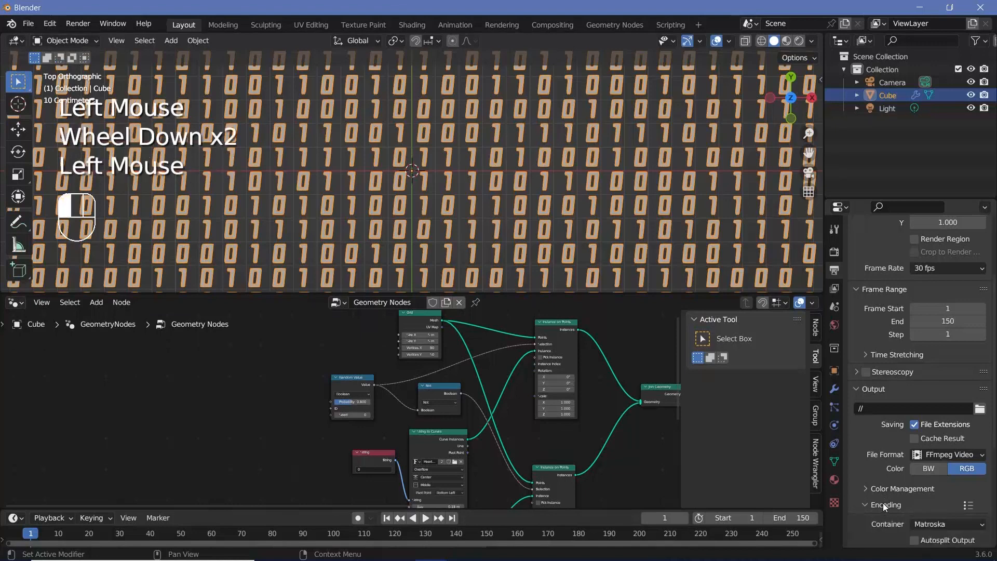
scroll(915, 468, down, 2)
click(956, 401)
click(936, 358)
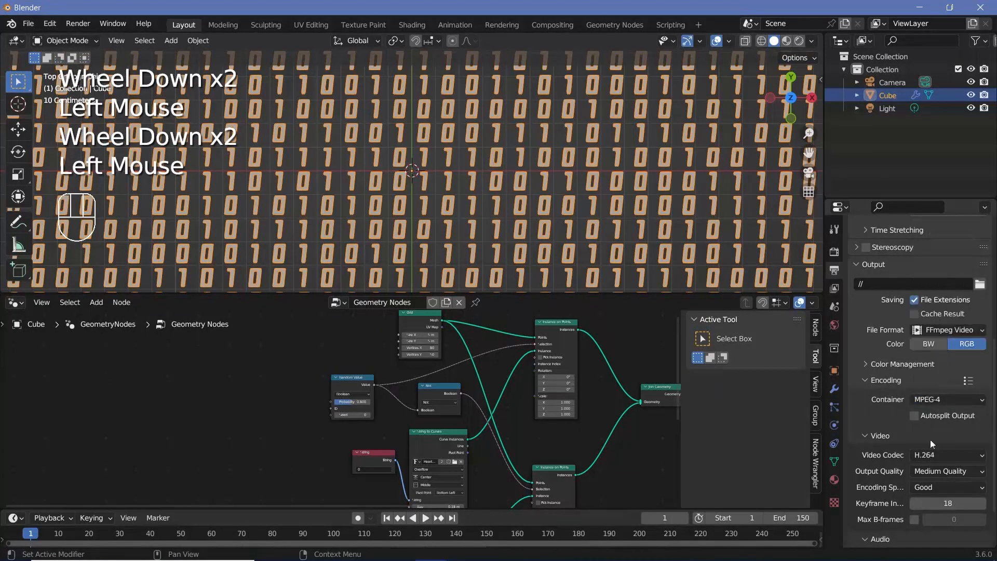
click(941, 471)
click(940, 427)
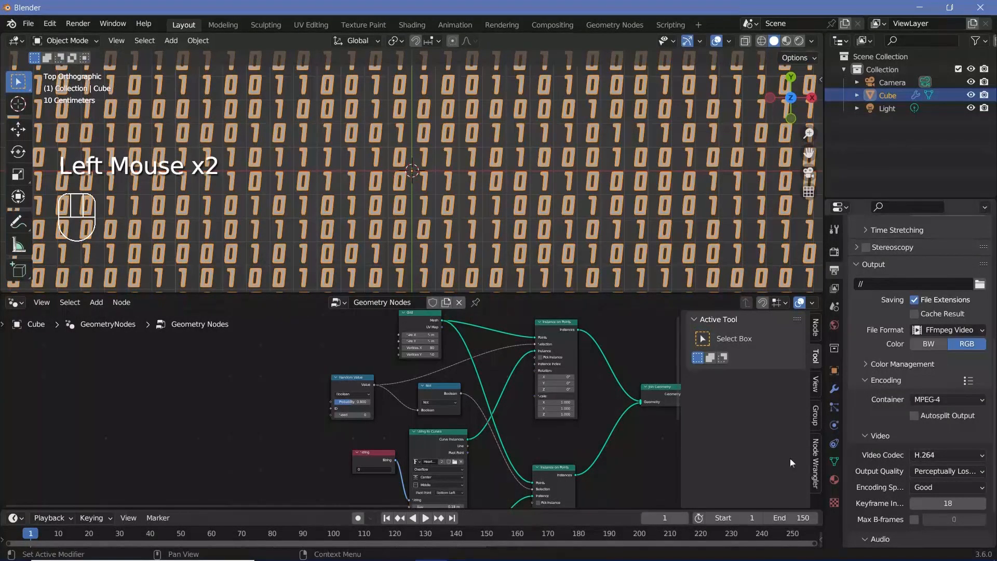
scroll(500, 409, up, 5)
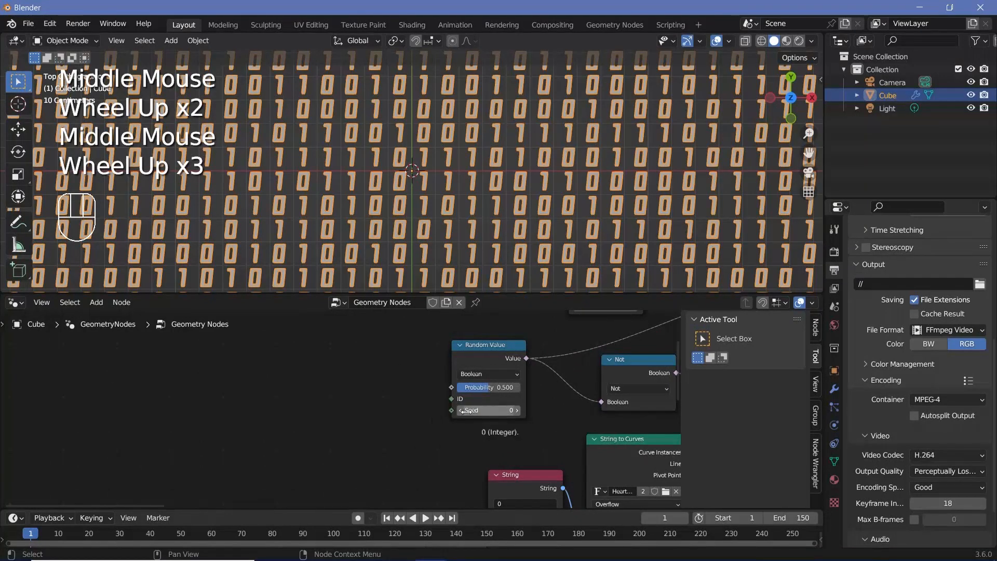
middle_drag(469, 410, 520, 401)
key(shift+a)
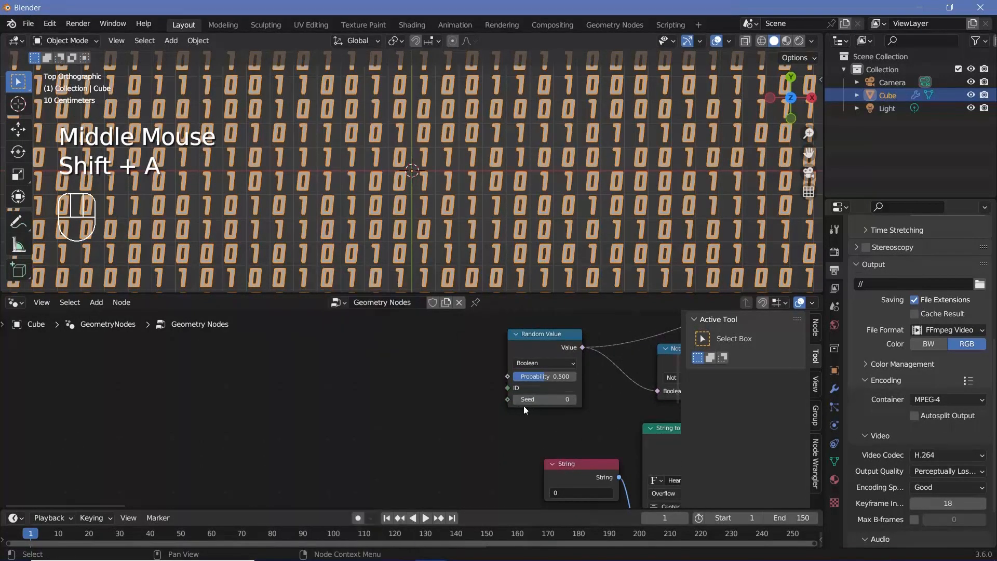
click(530, 401)
text(#frame)
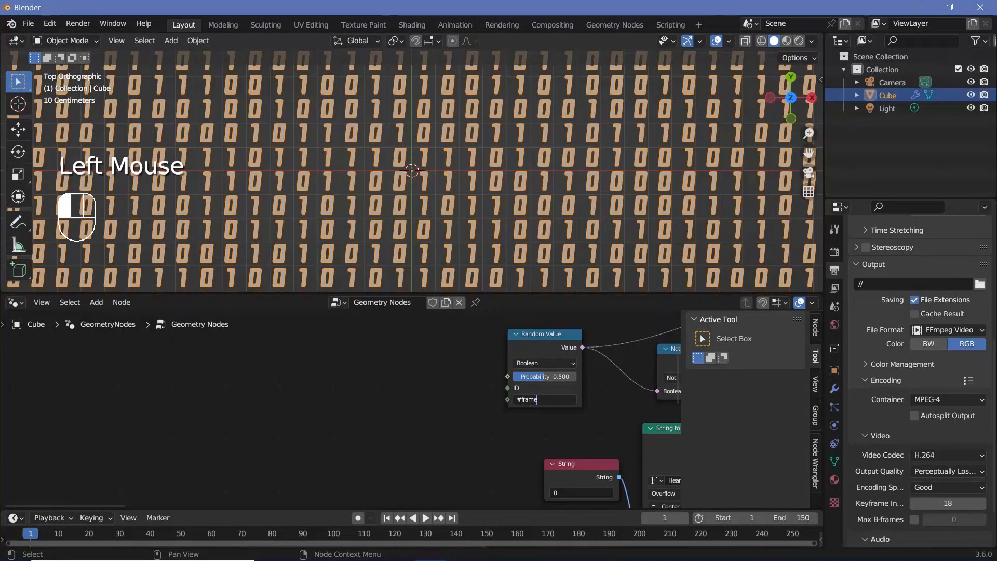
key(Return)
Step: Add a Scene Time node and connect its Frame output to the Random Value node's Seed
key(shift+a)
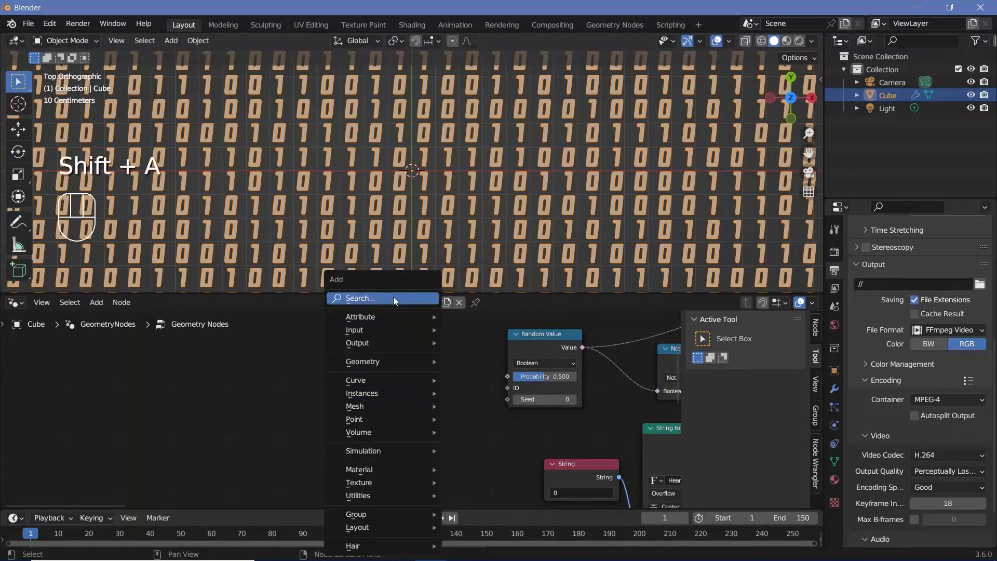
mouse_move(394, 297)
text(scene)
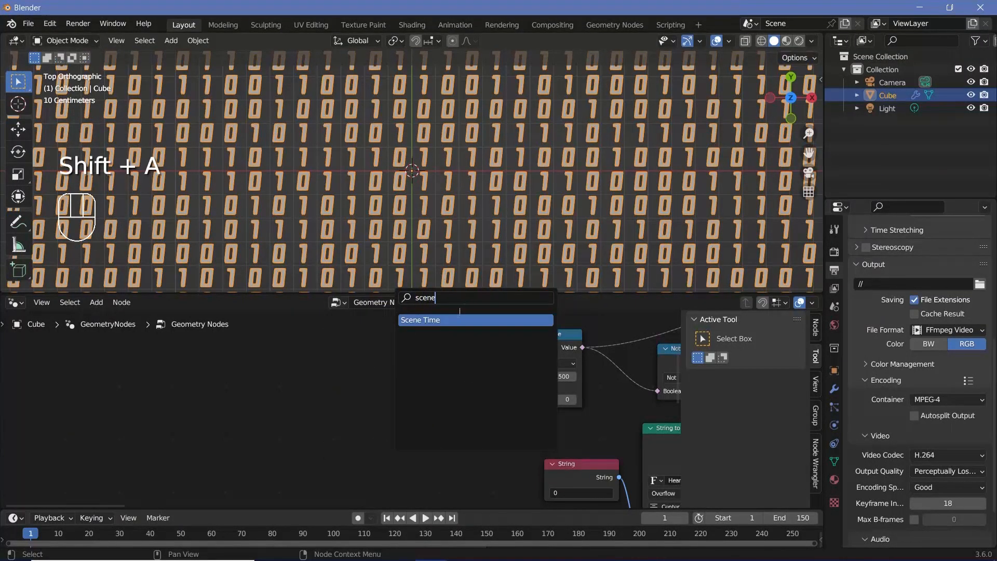
key(Return)
click(379, 396)
drag(505, 406, 507, 403)
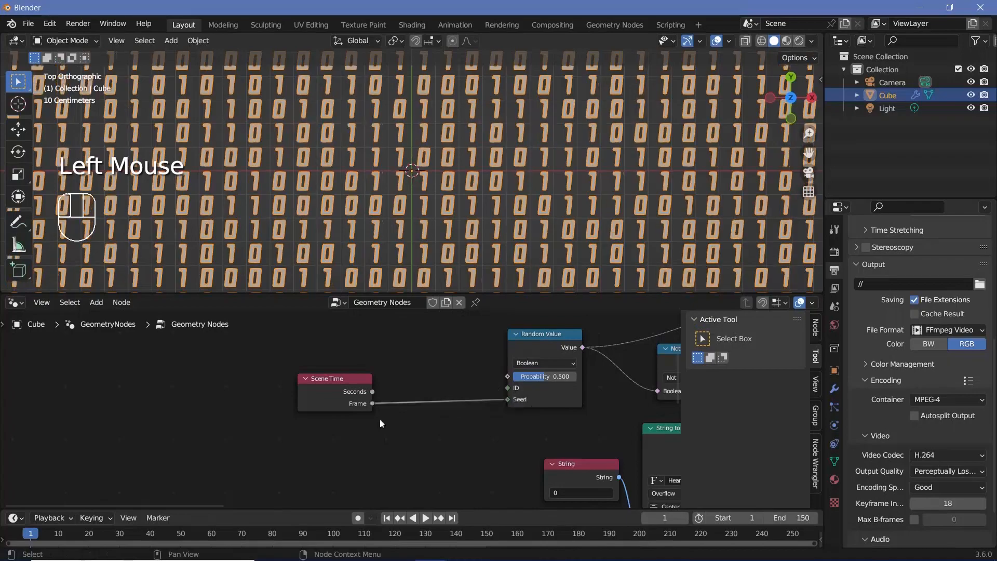
Step: Play the animation to check how fast the digits switch, and stop it
key(space)
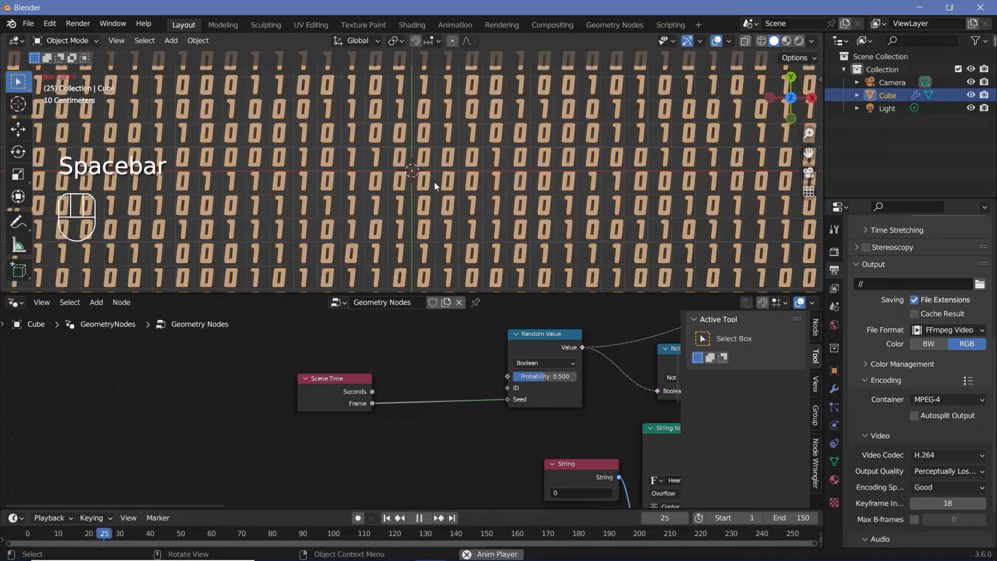
scroll(434, 181, down, 2)
scroll(400, 201, up, 2)
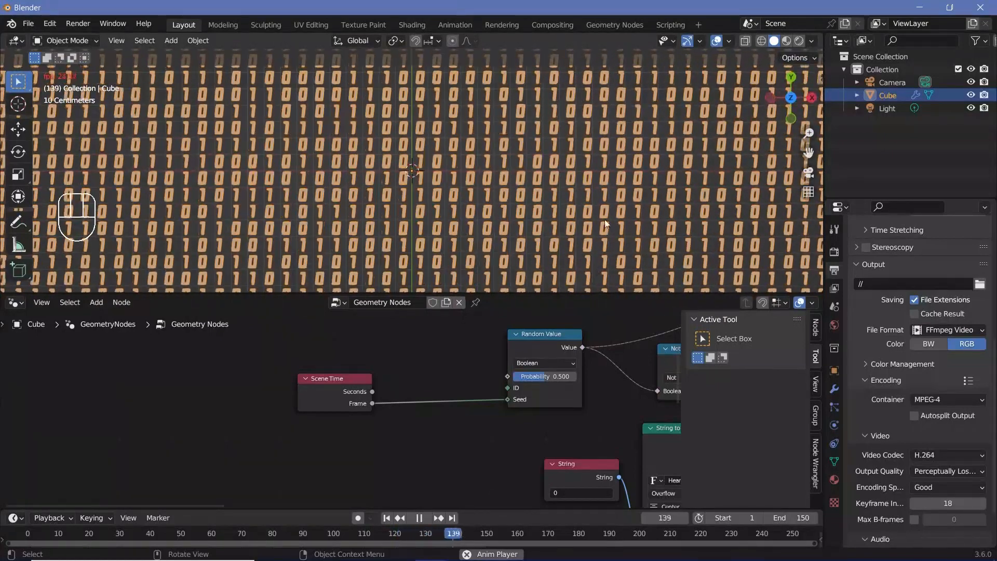
key(space)
Step: Insert a Math node between Scene Time and Random Value, set to Divide with a second value of 2
key(shift+a)
click(407, 300)
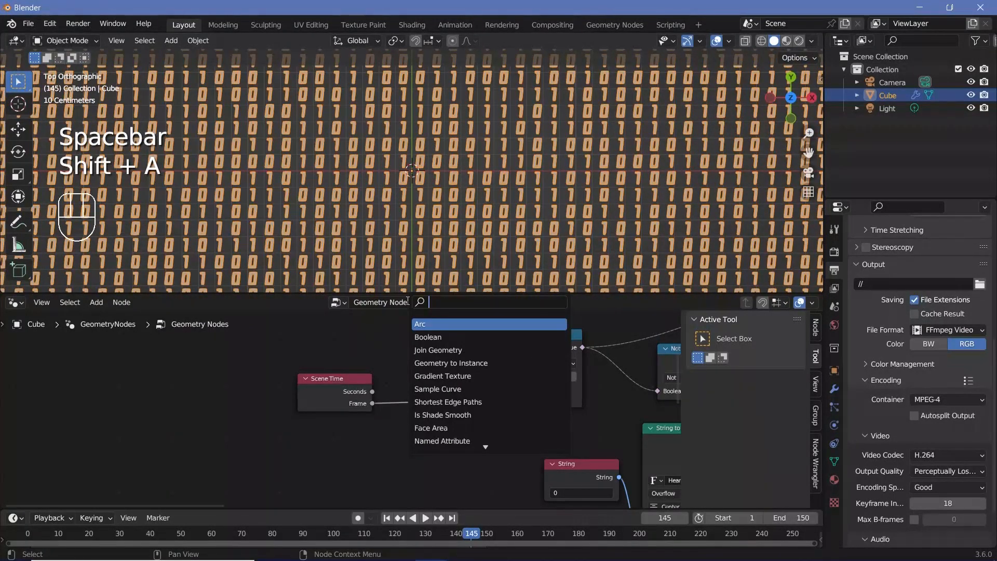
text(mat)
key(Return)
click(416, 391)
click(441, 398)
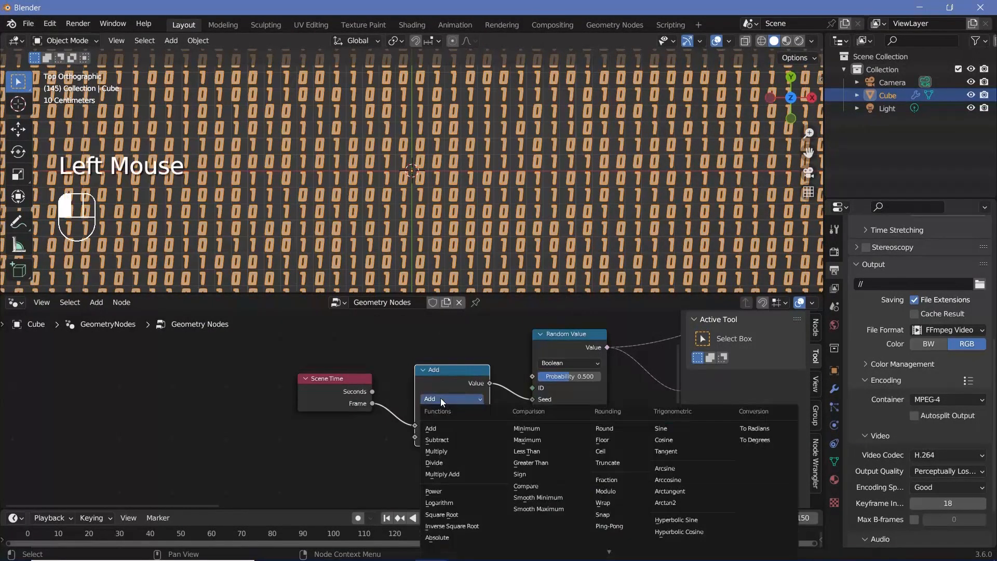
click(445, 460)
text(2)
key(Return)
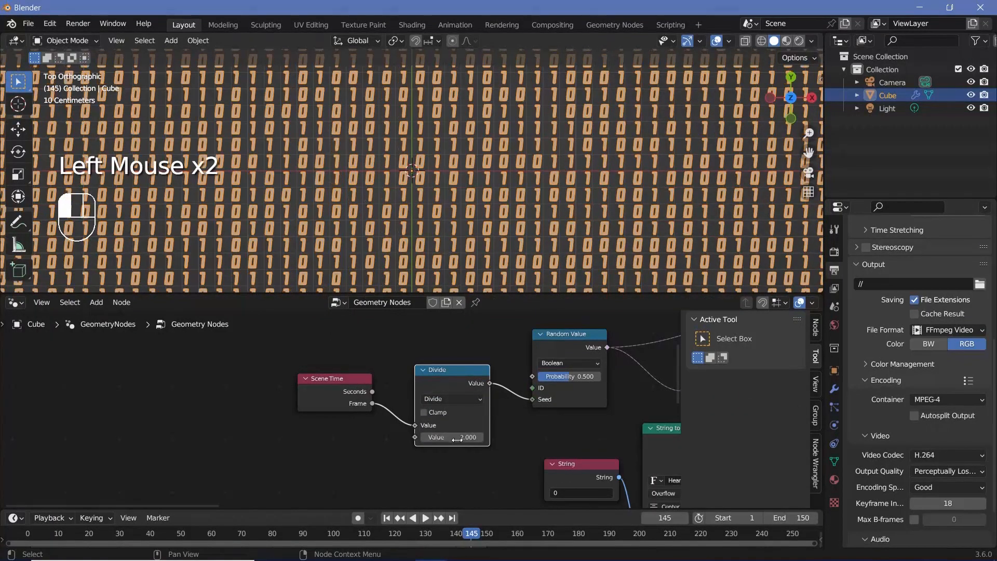
Step: Step back and forth through single frames and play the animation to examine how often the digits change
key(Right)
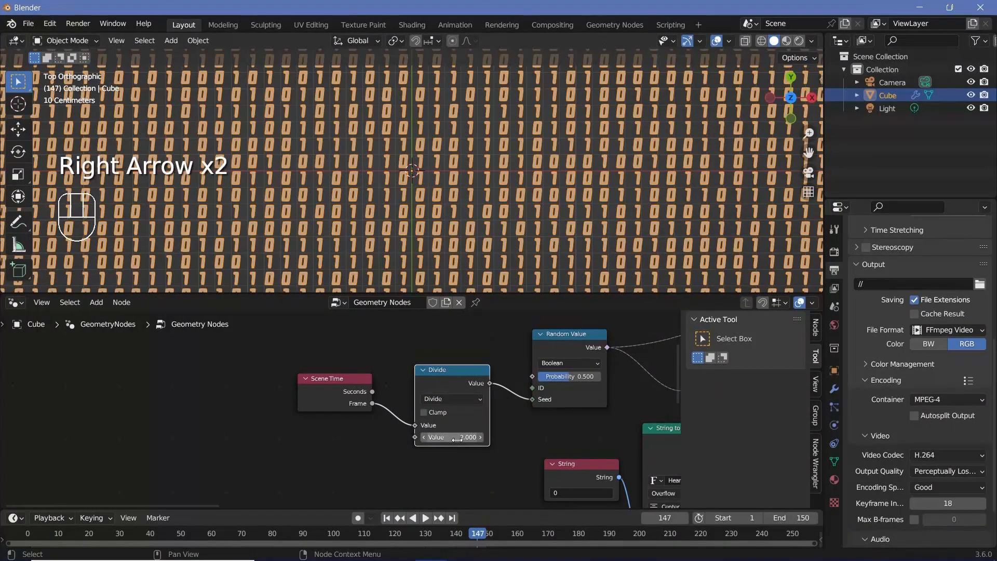
key(Left)
key(Right)
key(Right)
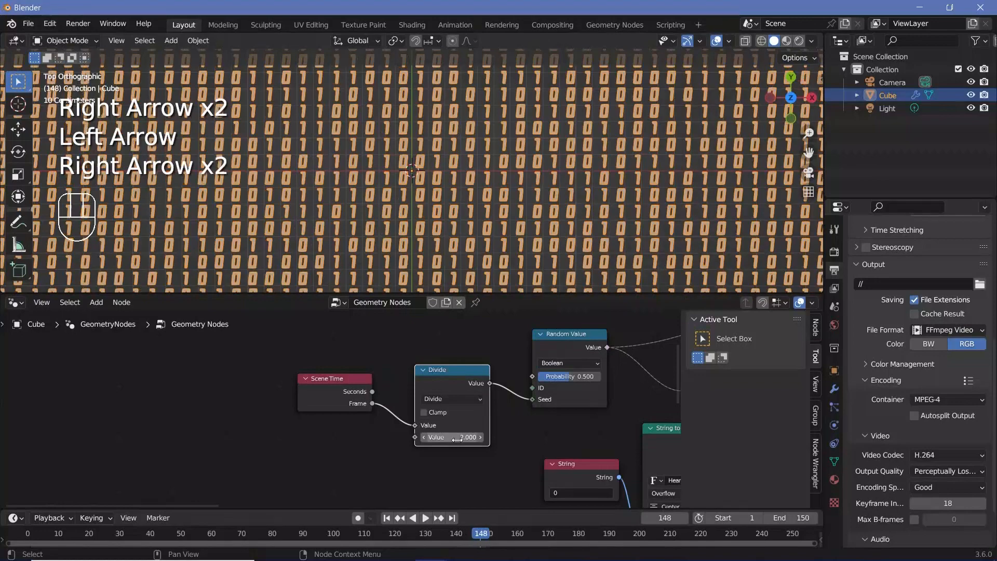
key(Left)
key(Left)
key(Left)
key(Left)
key(Left)
key(Left)
key(Left)
key(Left)
key(Left)
key(Right)
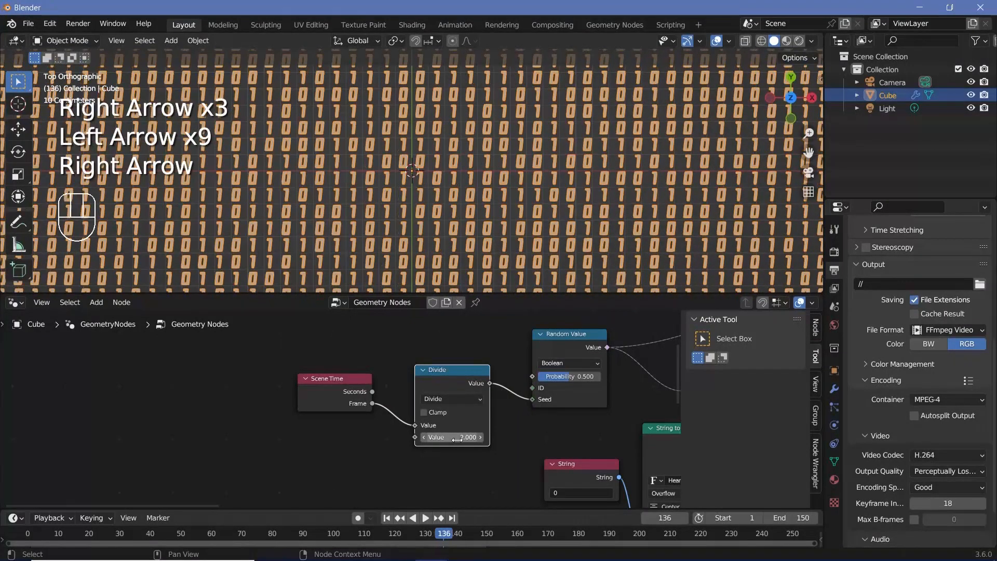
key(Right)
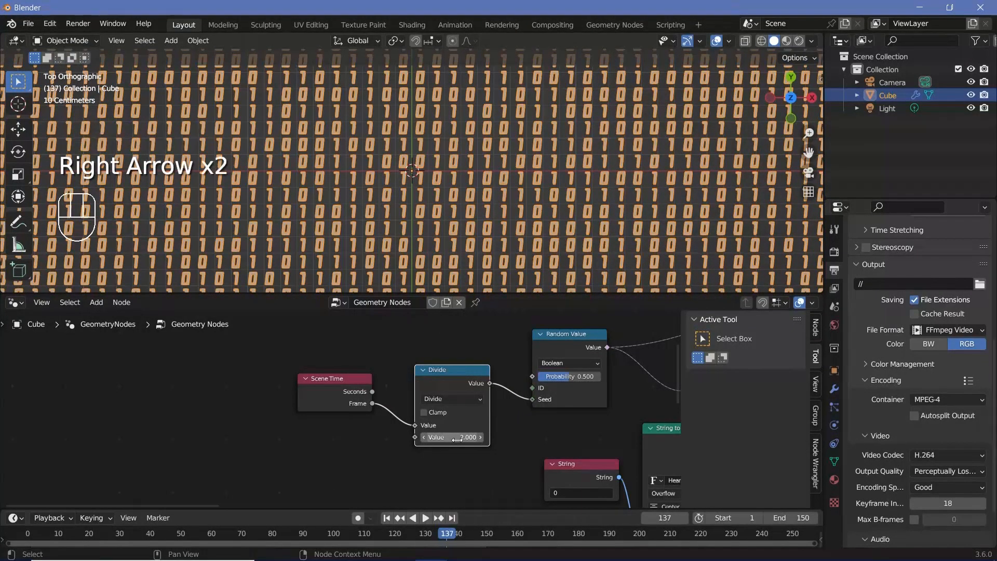
key(Right)
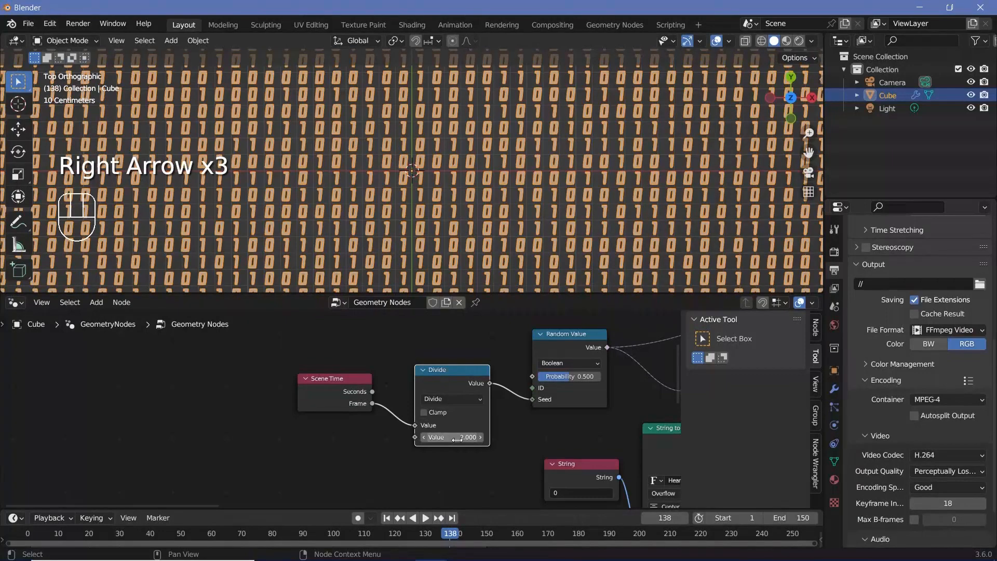
key(space)
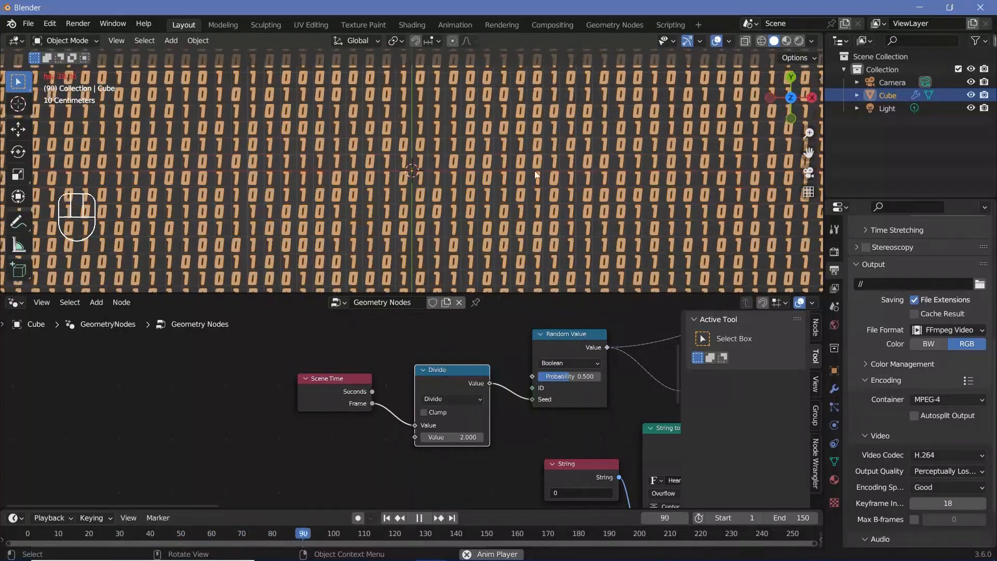
key(space)
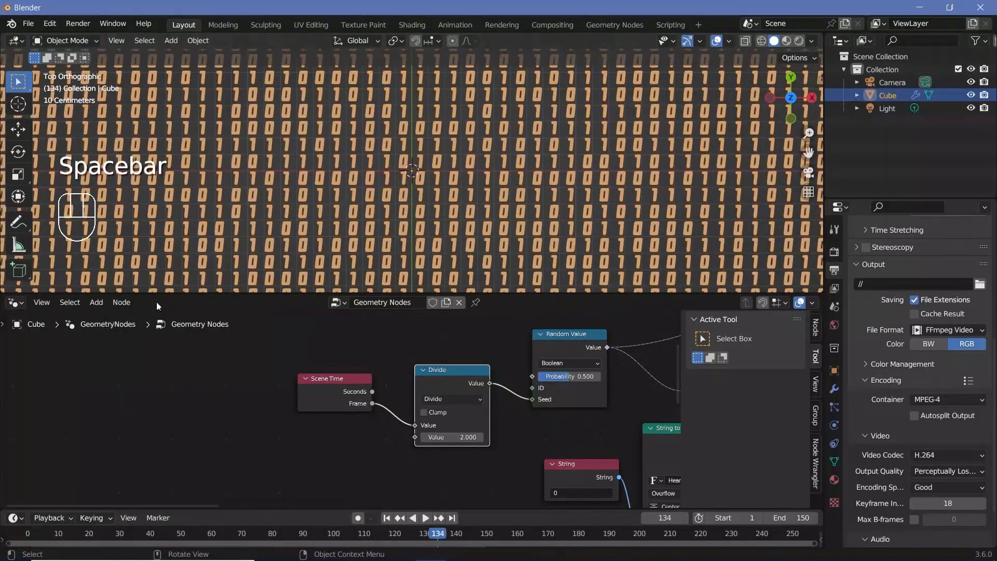
Step: Set the timeline's playback sync to Frame Dropping and play the animation to check the digit grid, then stop it
click(49, 518)
click(108, 267)
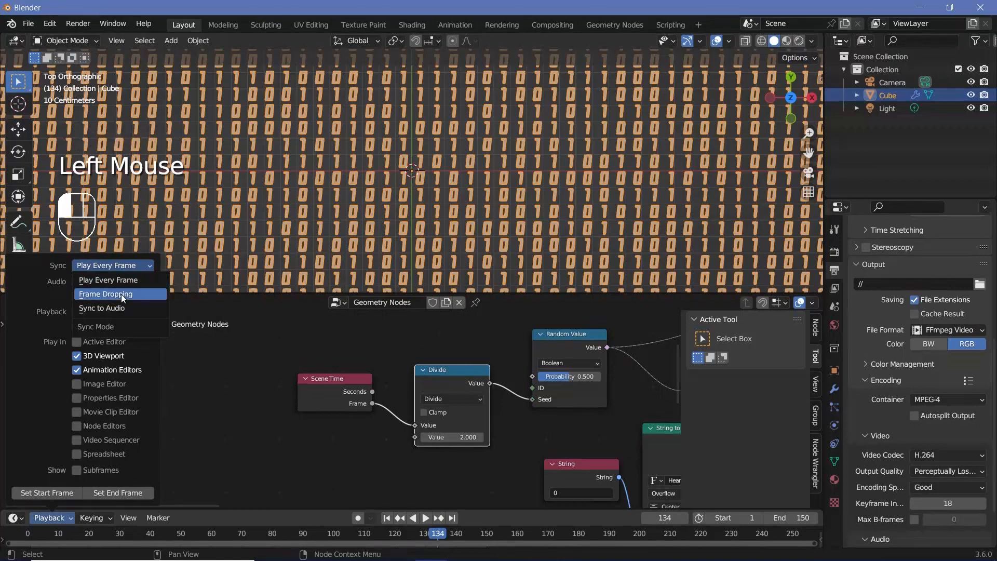
click(121, 294)
key(space)
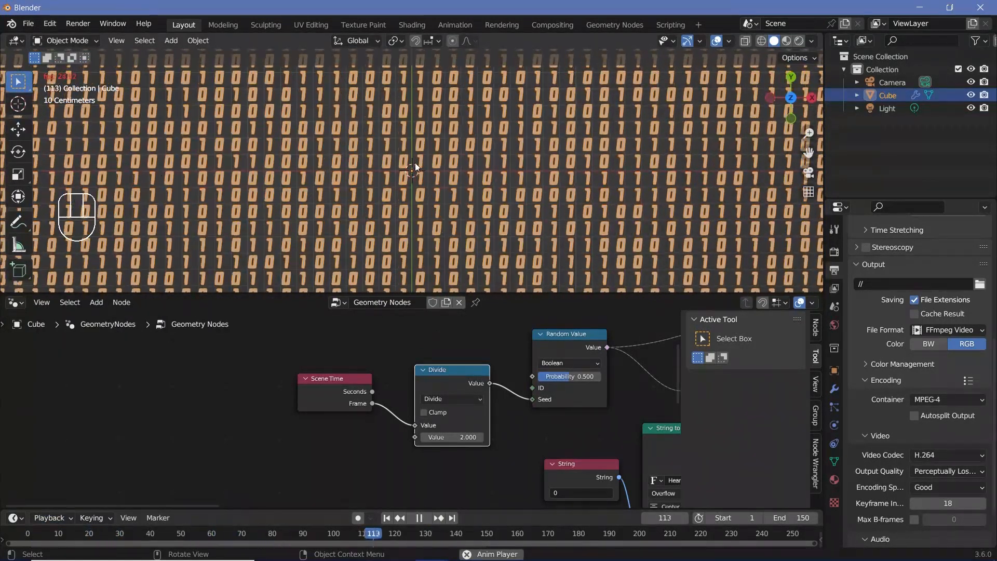
scroll(419, 168, down, 4)
scroll(496, 244, up, 2)
key(space)
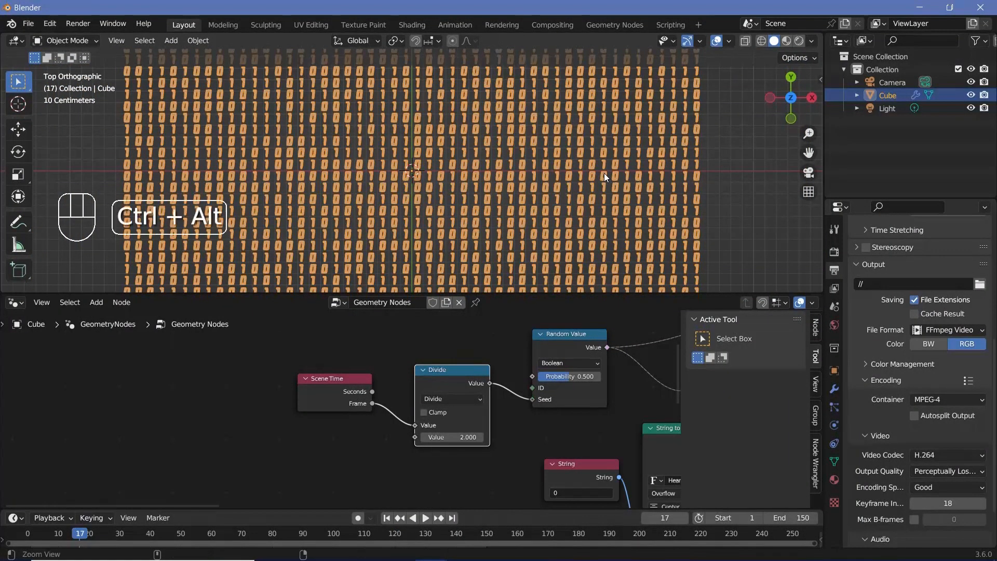
Step: Align the camera to the current top view and enable its passepartout at an opacity of 1.000
key(ctrl+alt+KP_0)
click(619, 172)
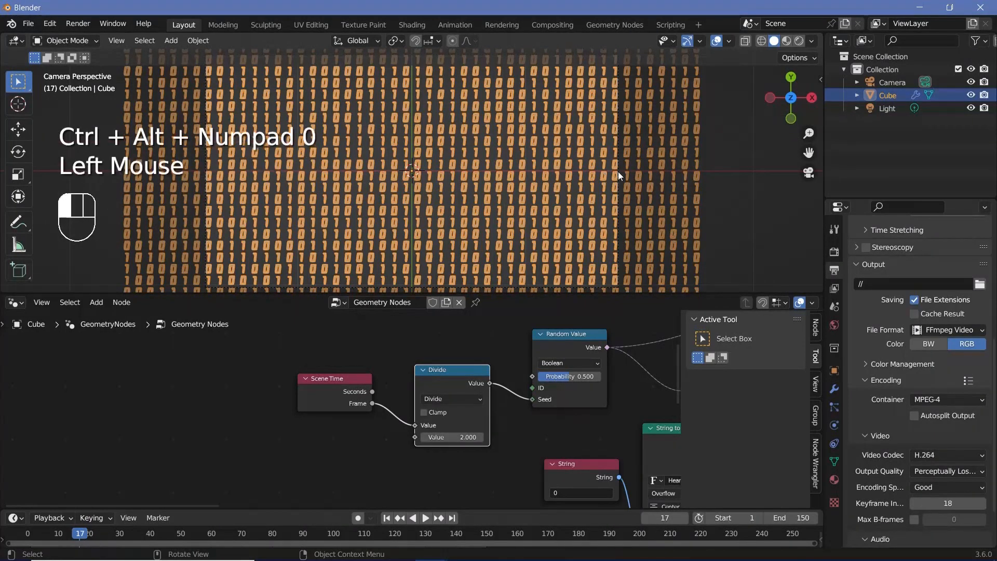
click(834, 426)
scroll(881, 469, down, 2)
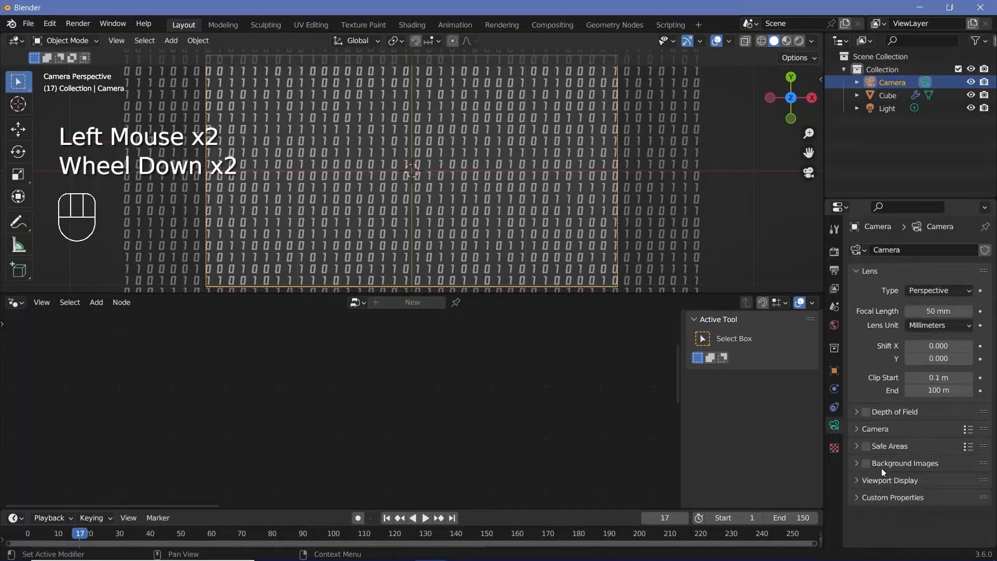
click(880, 478)
scroll(880, 476, down, 2)
click(909, 502)
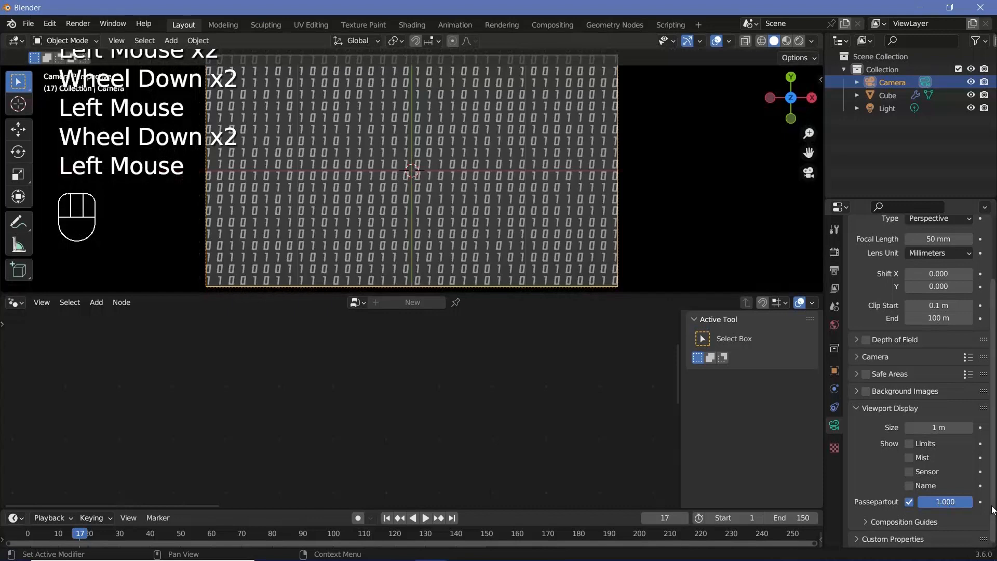
Step: Enable Bloom for the render and preview the scene in rendered shading with the viewport overlays hidden
click(834, 252)
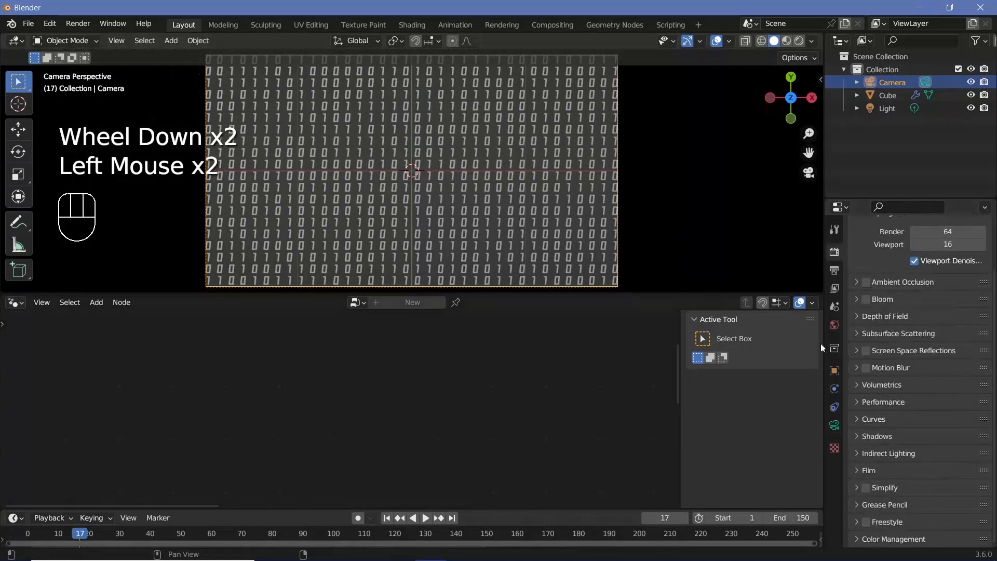
click(867, 300)
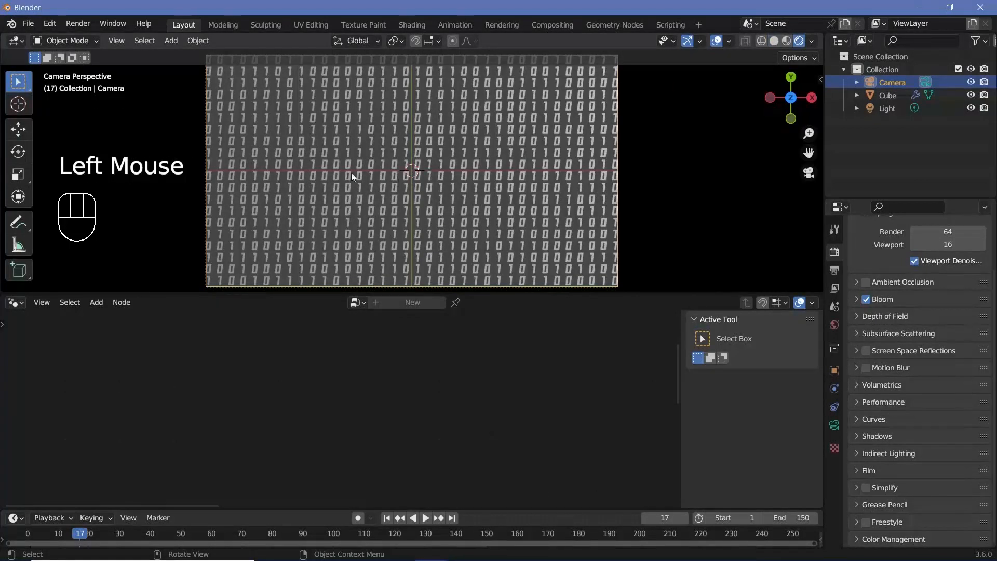
click(718, 42)
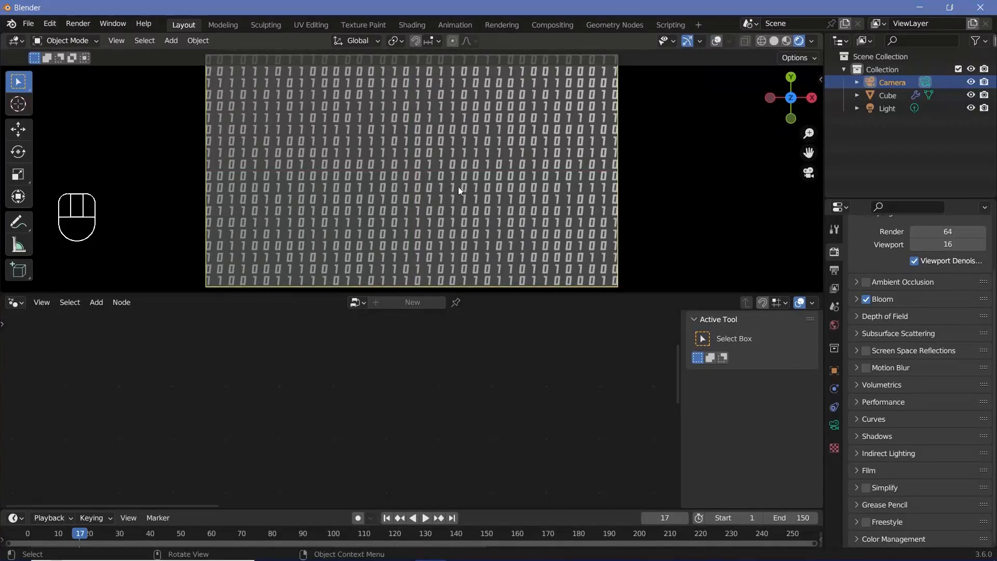
Step: Try different camera heights by changing its Z location to about 1.88 m and about 7.11 m
middle_drag(460, 190, 469, 182)
key(KP_7)
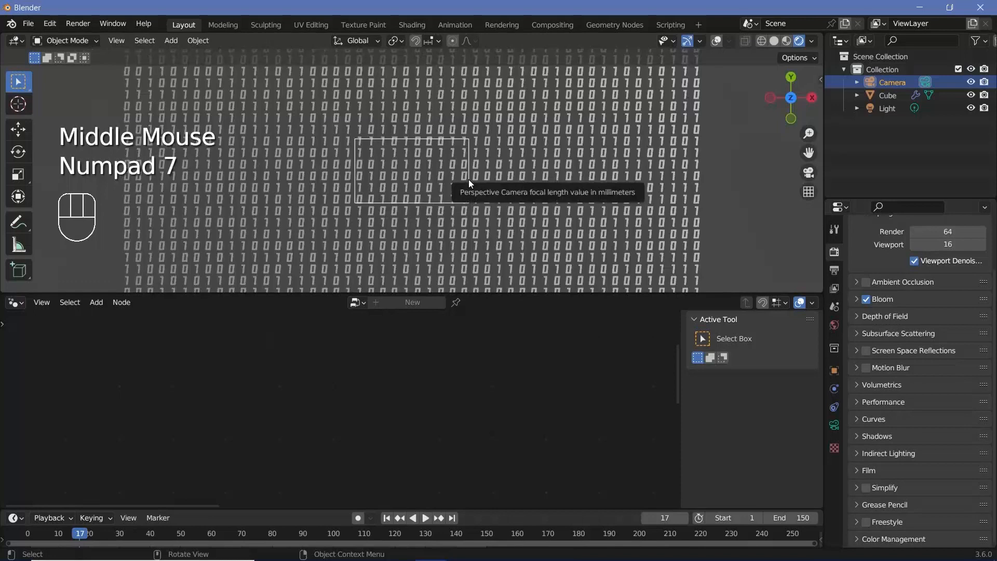
middle_drag(470, 184, 476, 203)
key(KP_0)
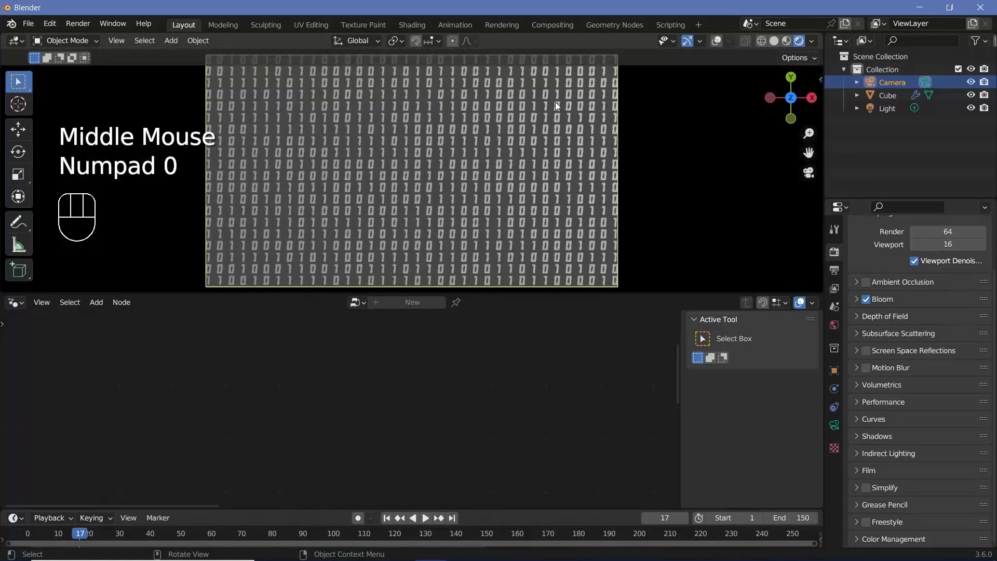
click(835, 371)
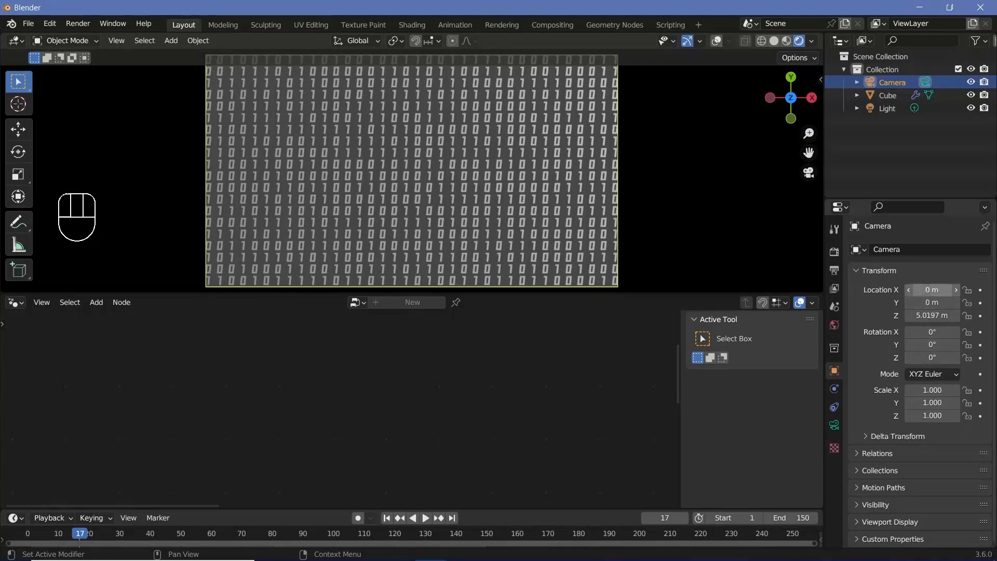
drag(932, 290, 836, 316)
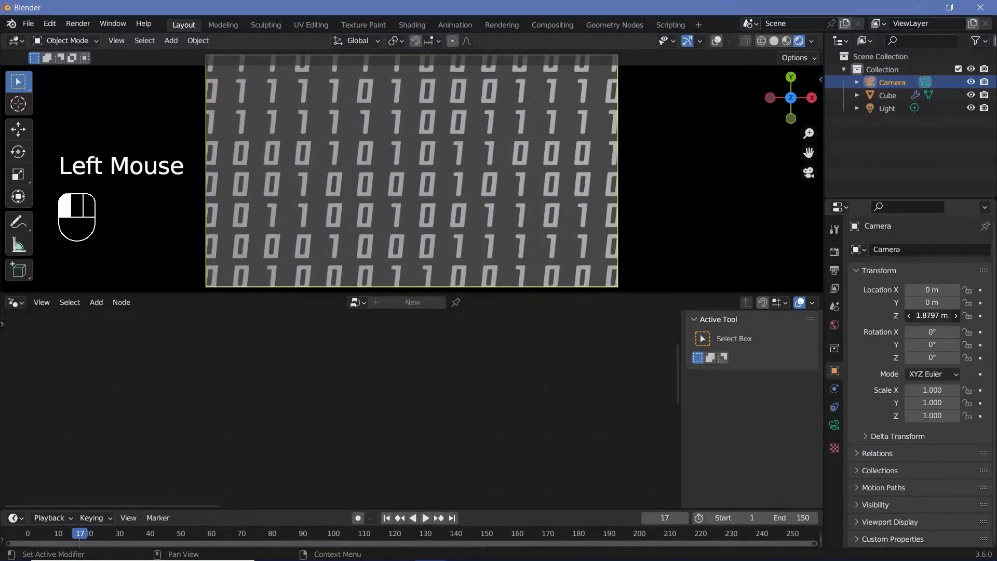
drag(933, 315, 969, 315)
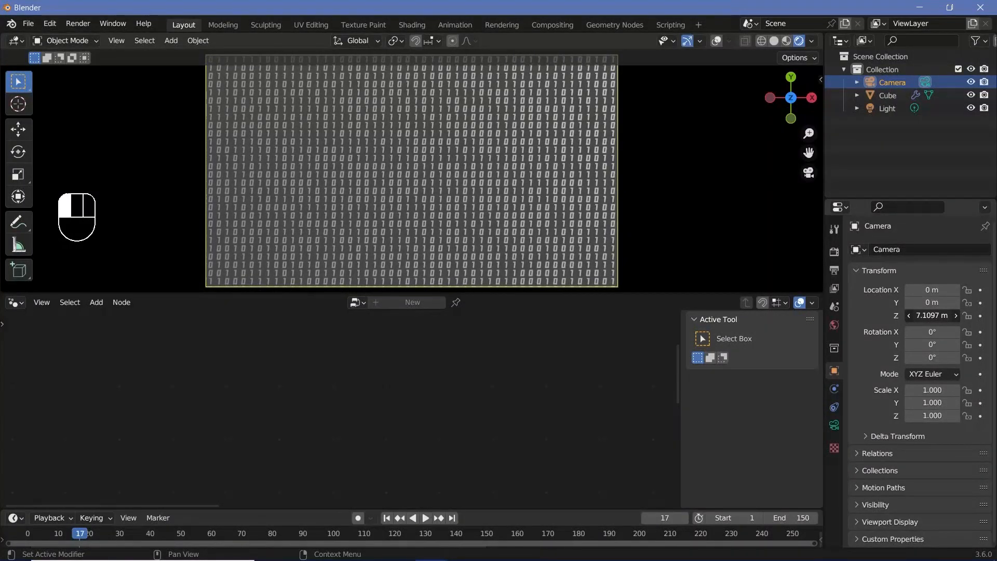
Step: Set the camera's Z location to 5 m
click(932, 315)
text(5)
key(Return)
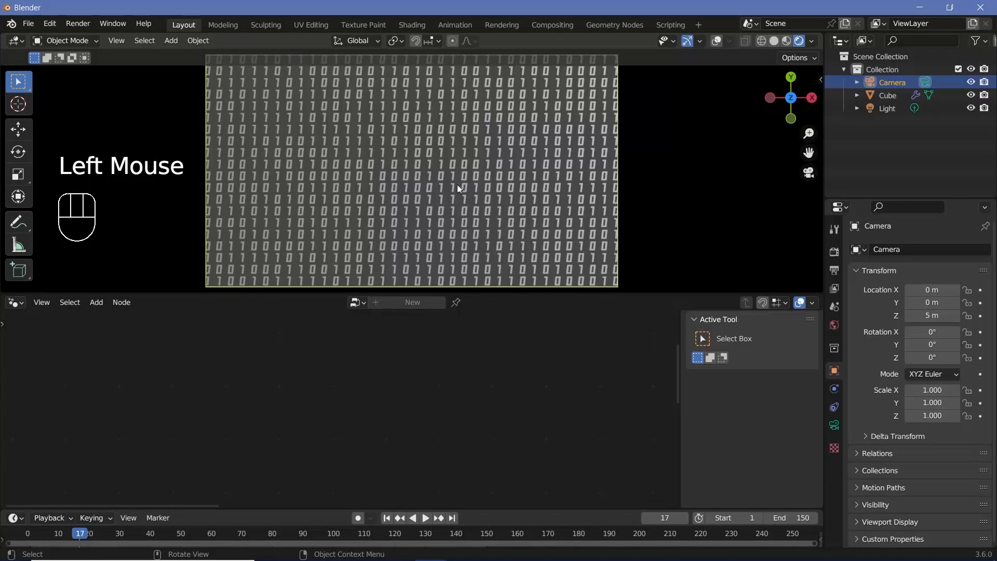
Step: Delete the Light object from the scene
scroll(435, 168, down, 1)
scroll(435, 168, up, 2)
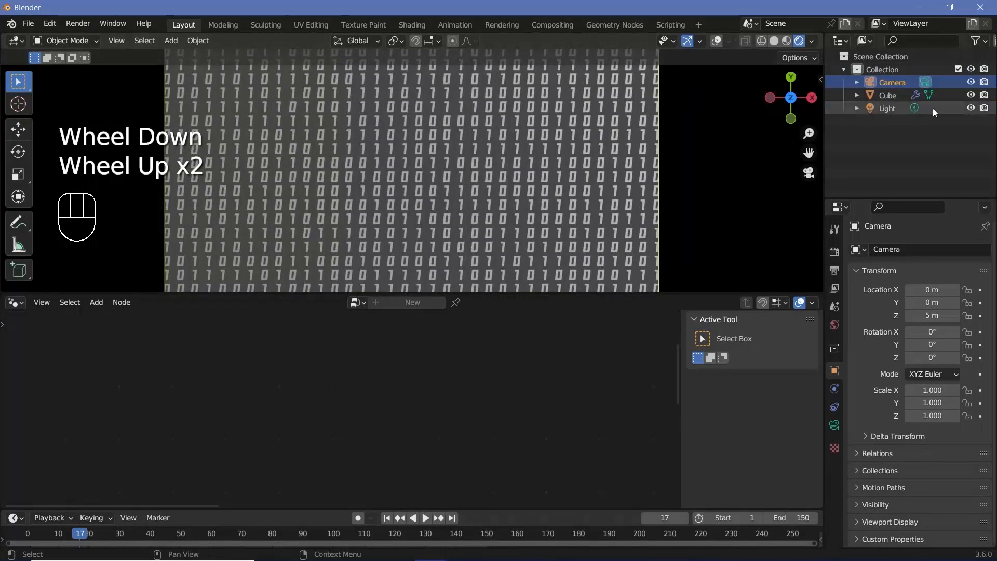
click(889, 108)
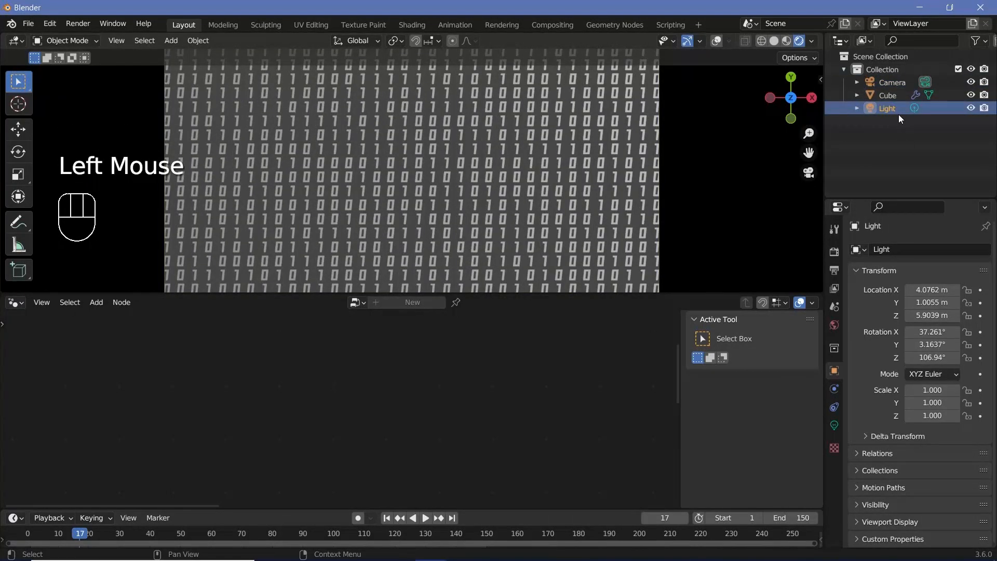
key(Delete)
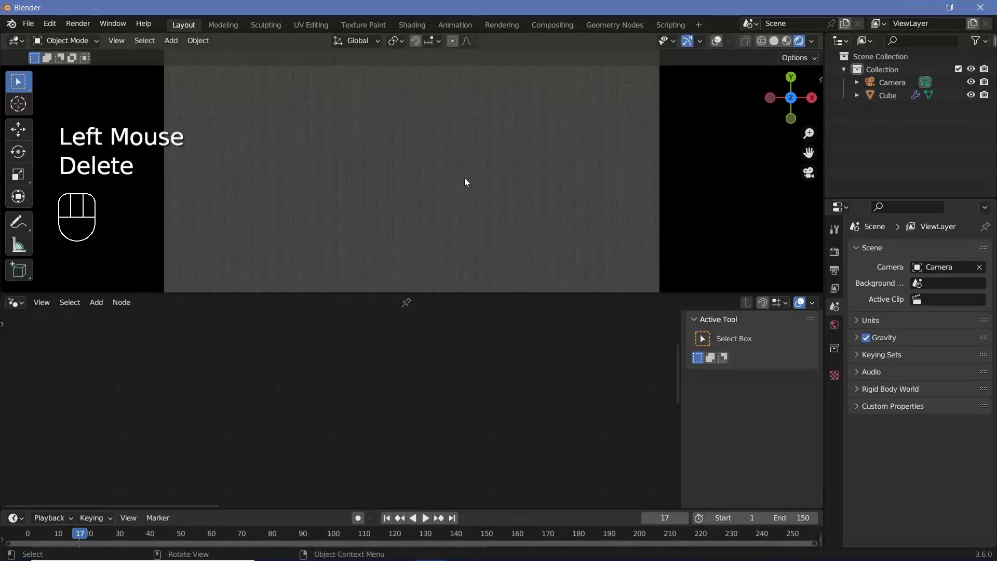
Step: Set the world background color to black
click(835, 326)
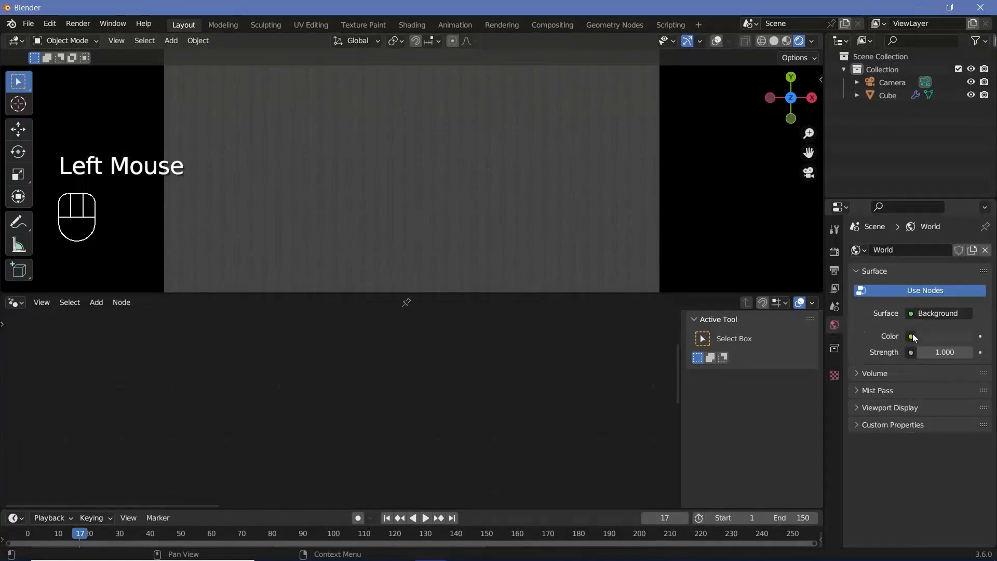
click(943, 336)
drag(964, 217, 963, 248)
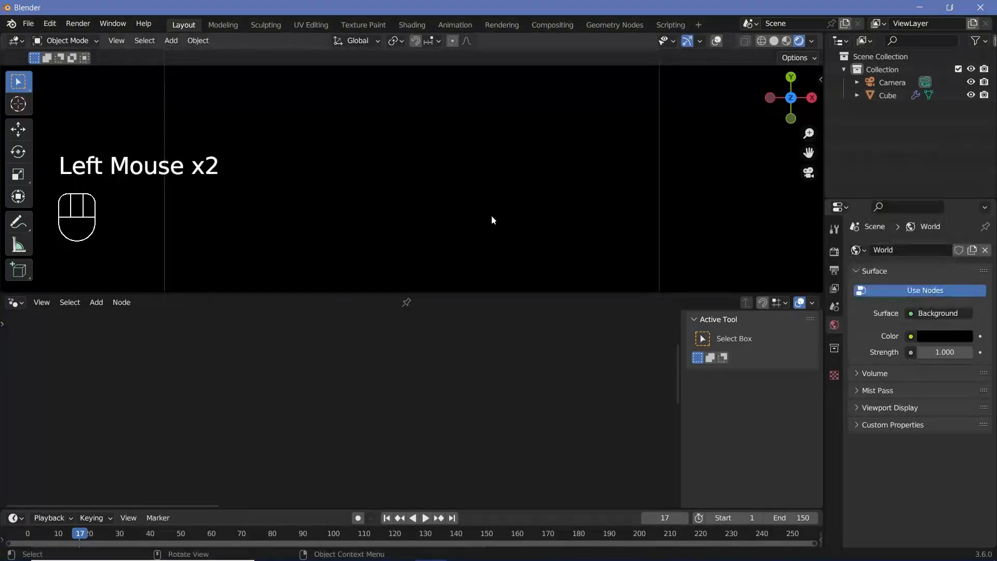
Step: Set the emission color of the digit grid's material to a bright, fully saturated green
click(480, 202)
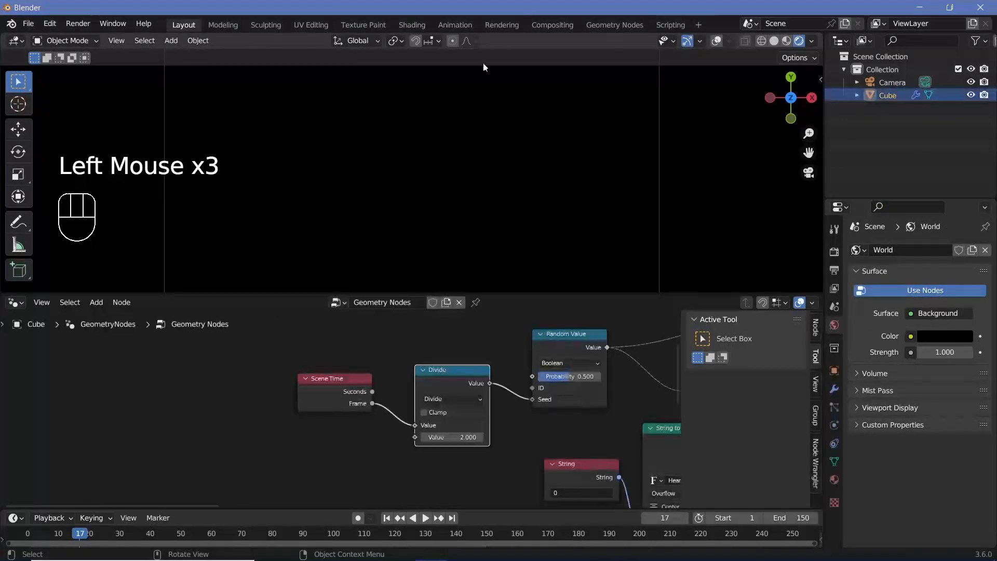
click(896, 95)
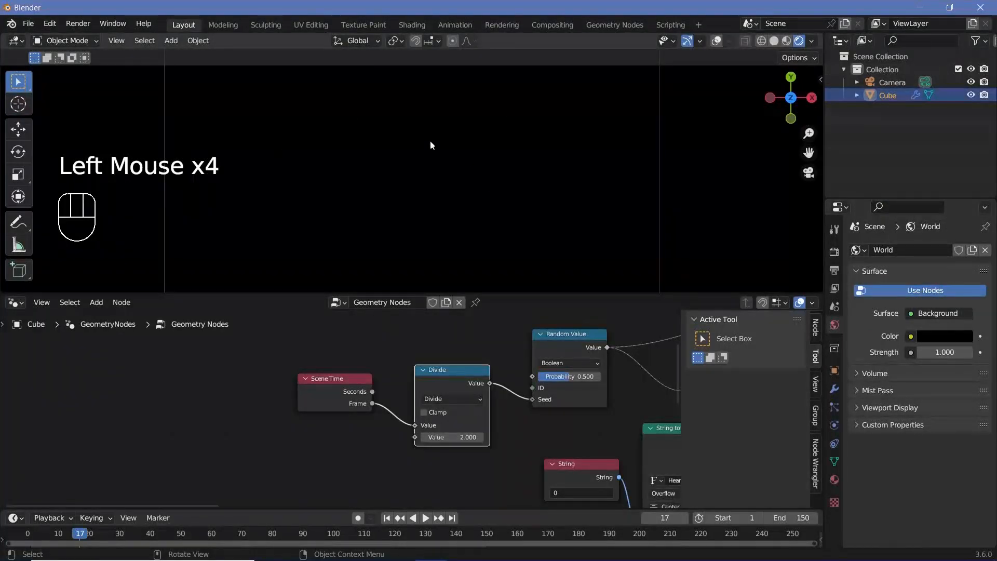
click(890, 99)
click(835, 480)
scroll(883, 441, down, 5)
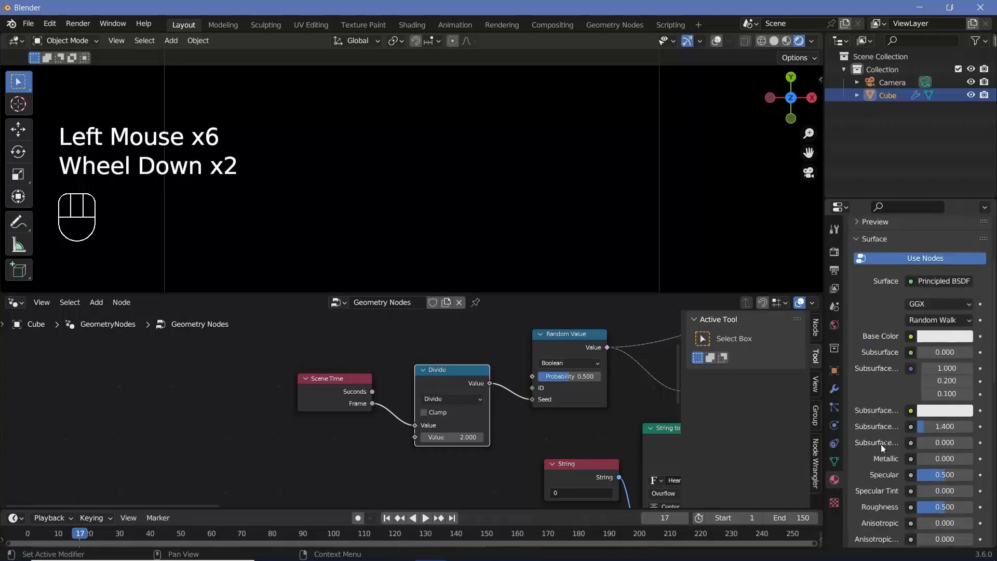
click(930, 484)
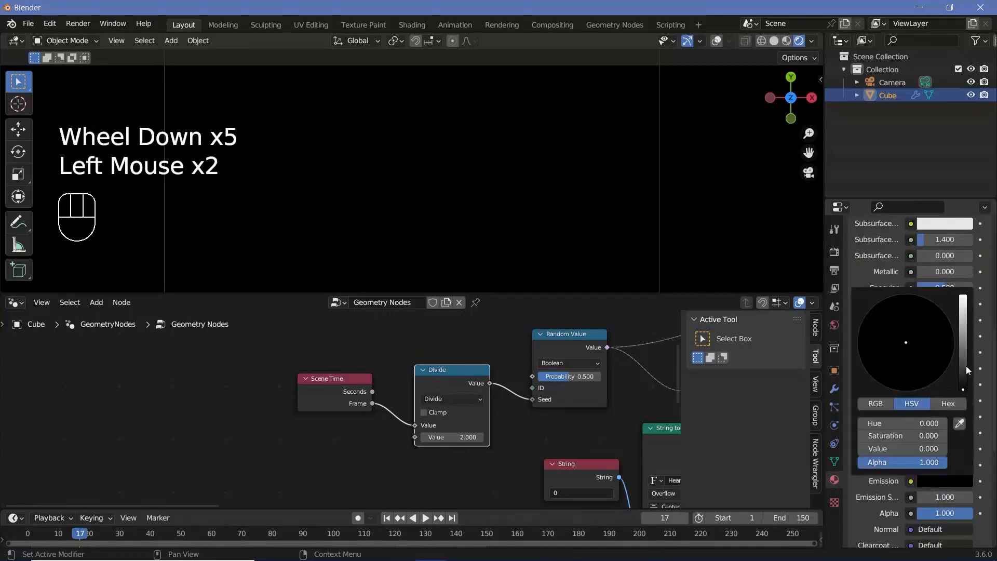
drag(965, 366, 963, 296)
ctrl+drag(863, 340, 866, 319)
Step: Play the animation in the camera view to check the glowing green digits, then stop it
scroll(450, 165, down, 2)
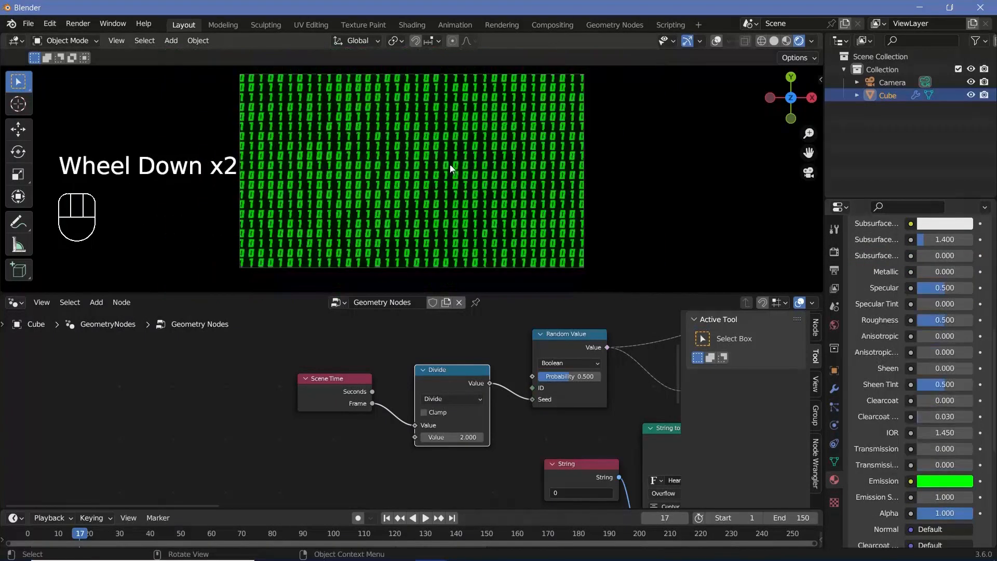
scroll(448, 164, up, 2)
key(space)
key(space)
key(space)
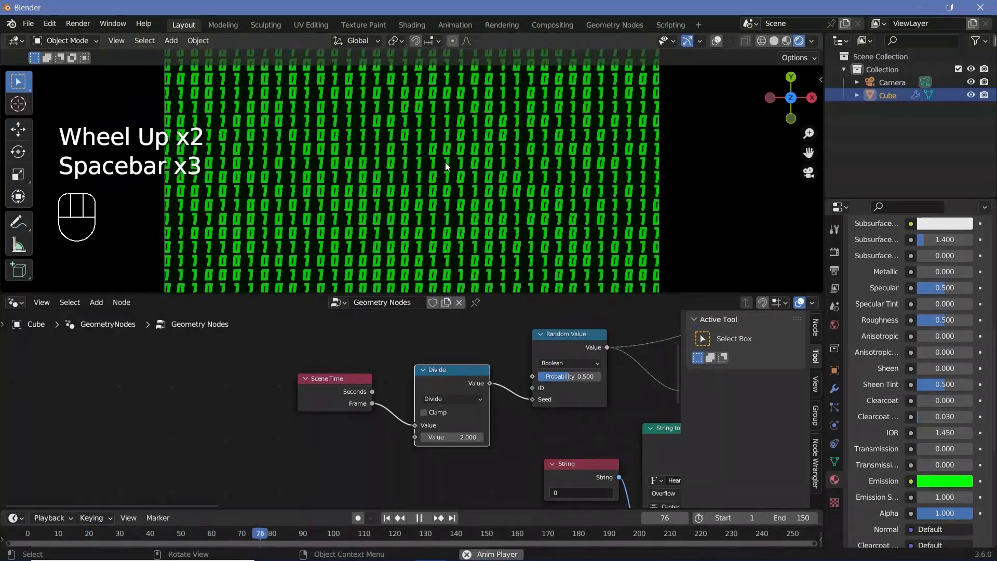
key(space)
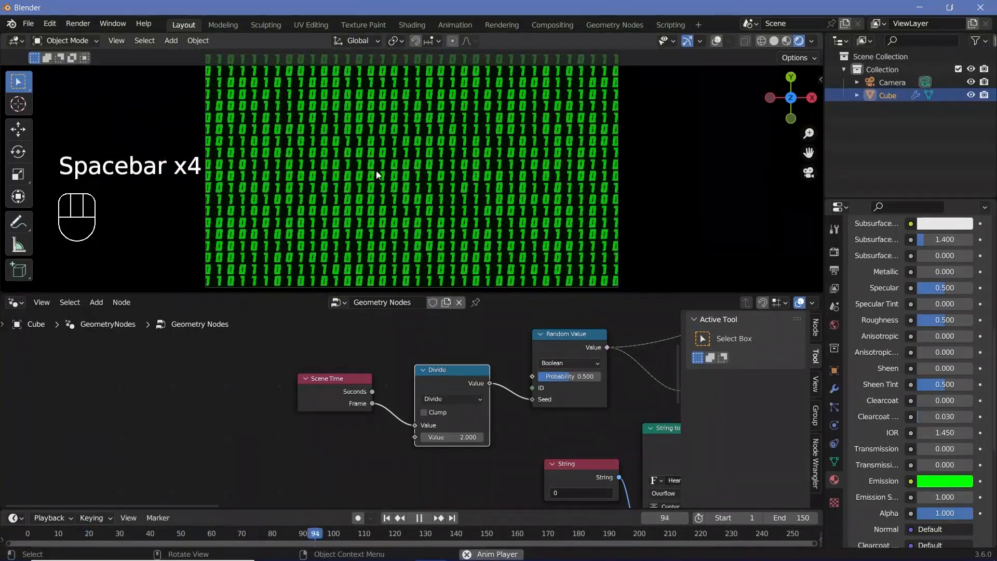
key(space)
scroll(516, 167, down, 3)
scroll(516, 167, up, 2)
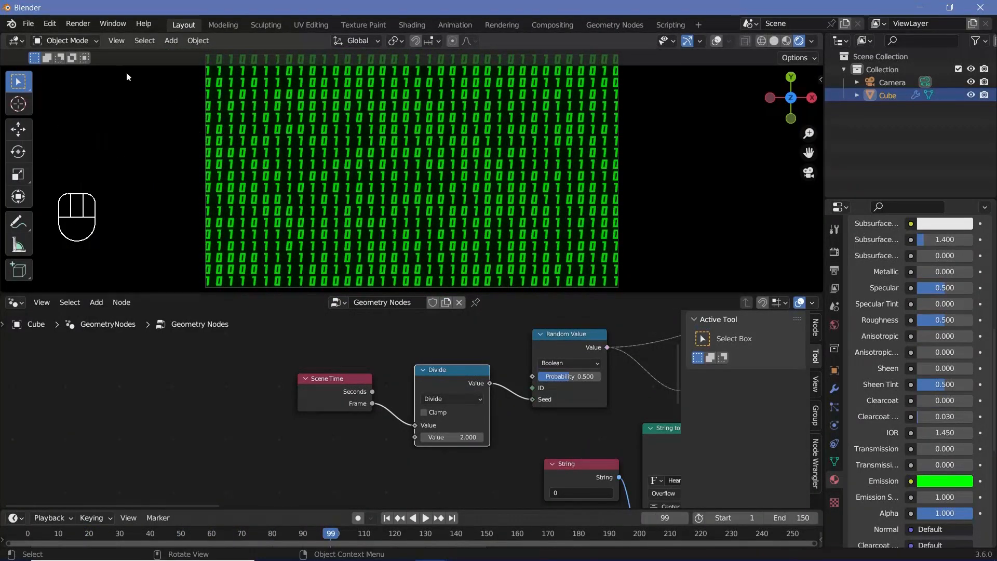
Step: Render the animation
click(88, 25)
click(107, 51)
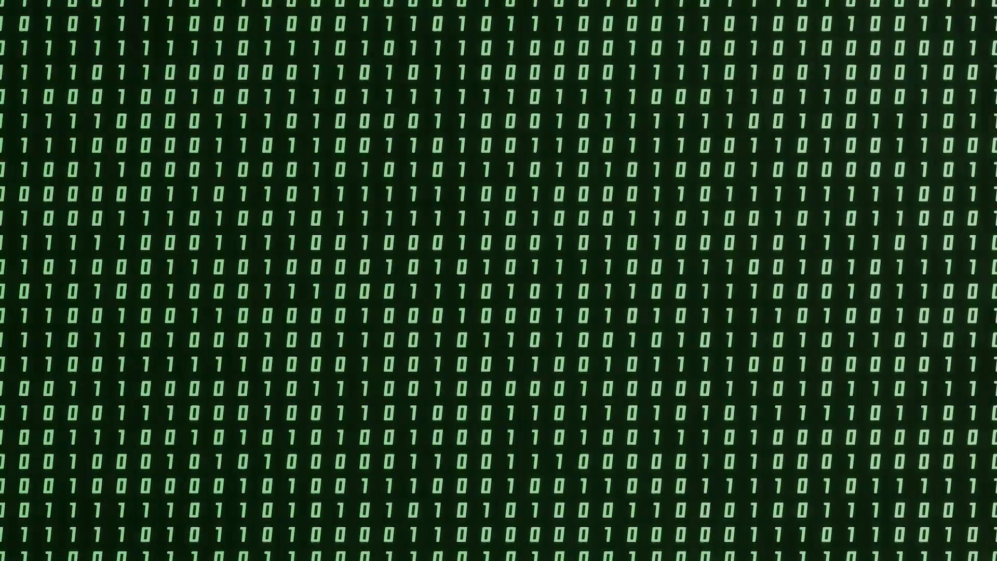